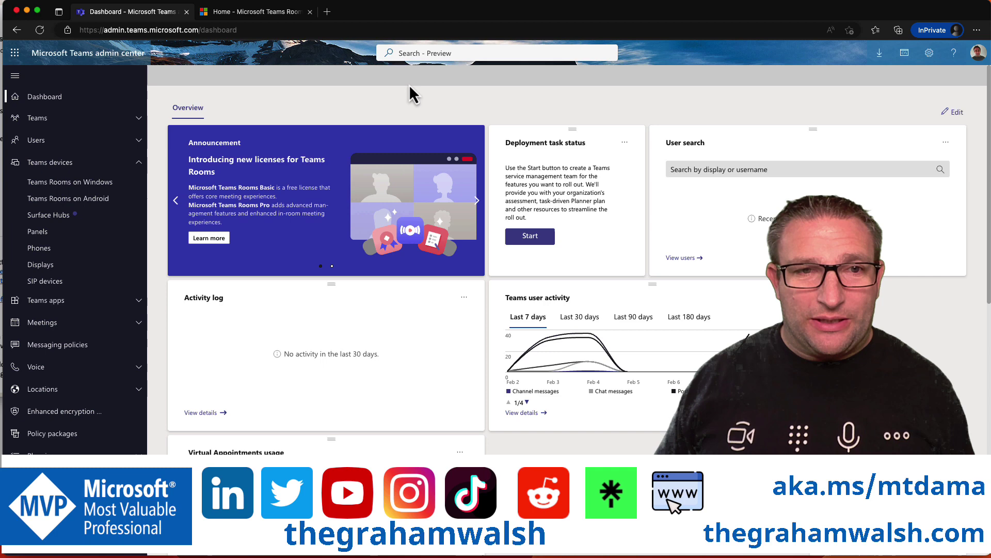
Step: Open Microsoft Teams Room 04 from the Teams Rooms on Windows list and refresh its details repeatedly
left_click(67, 191)
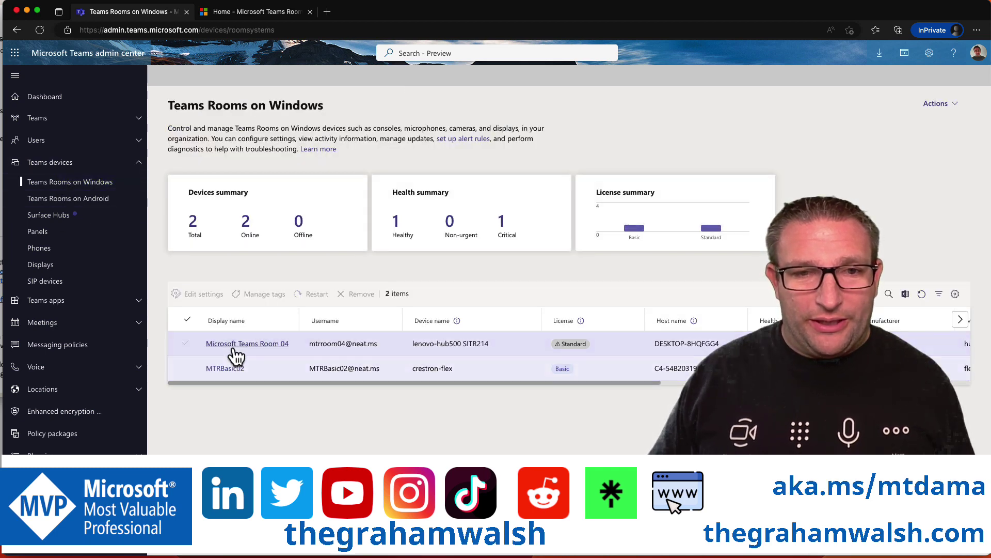
left_click(230, 343)
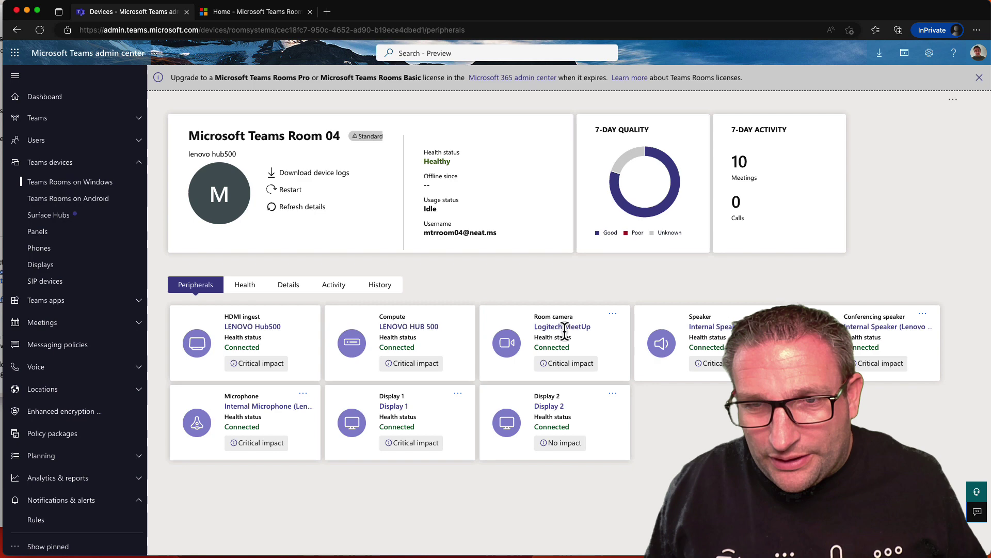
left_click(312, 208)
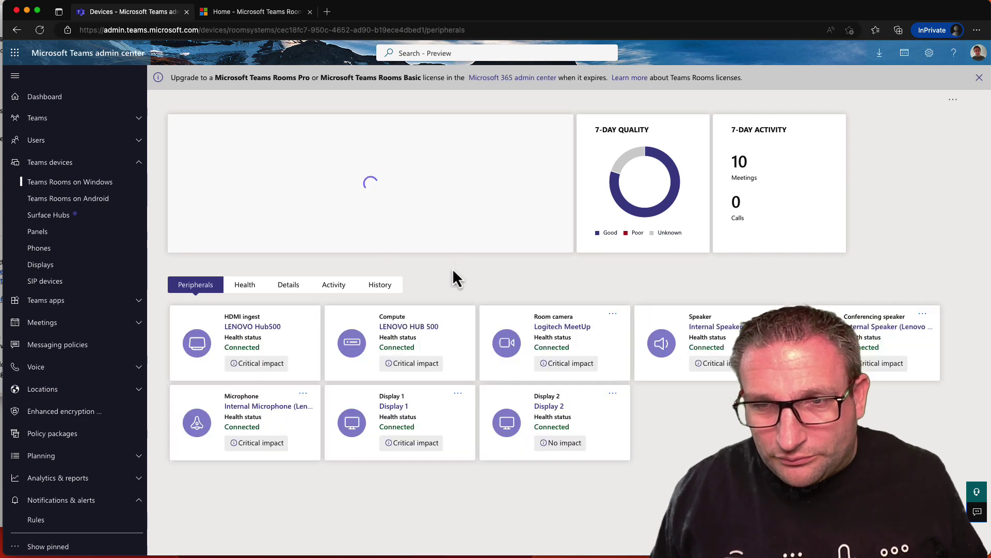
left_click(292, 211)
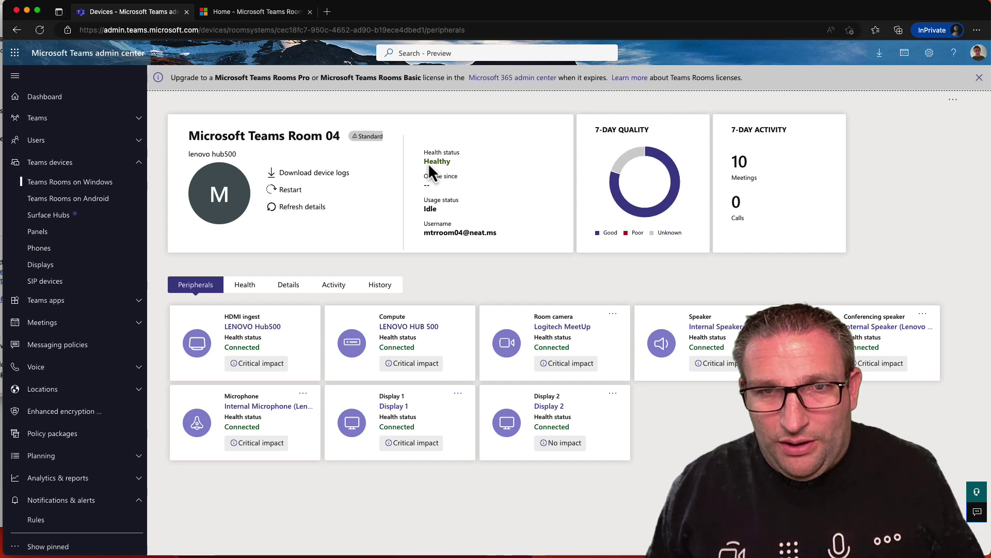
left_click(306, 210)
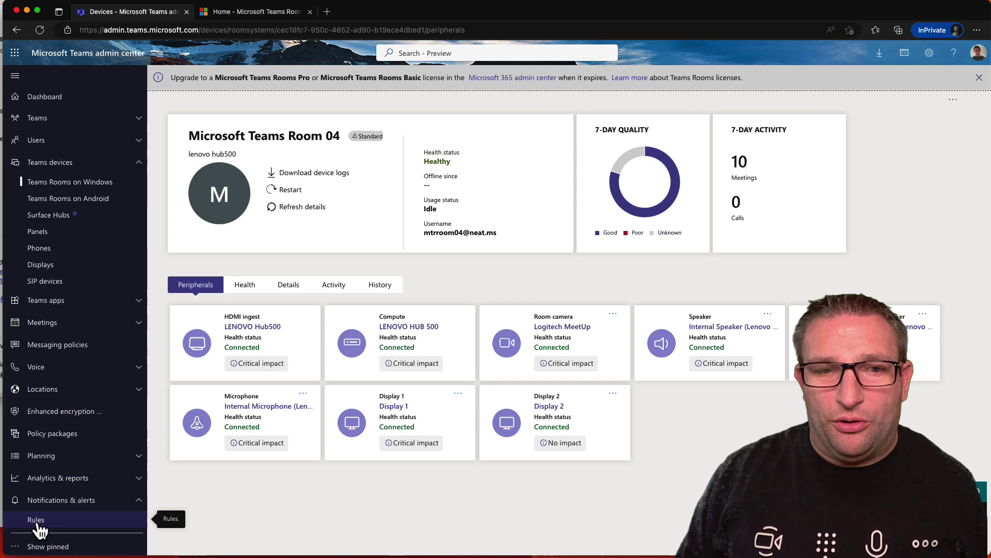
left_click(292, 207)
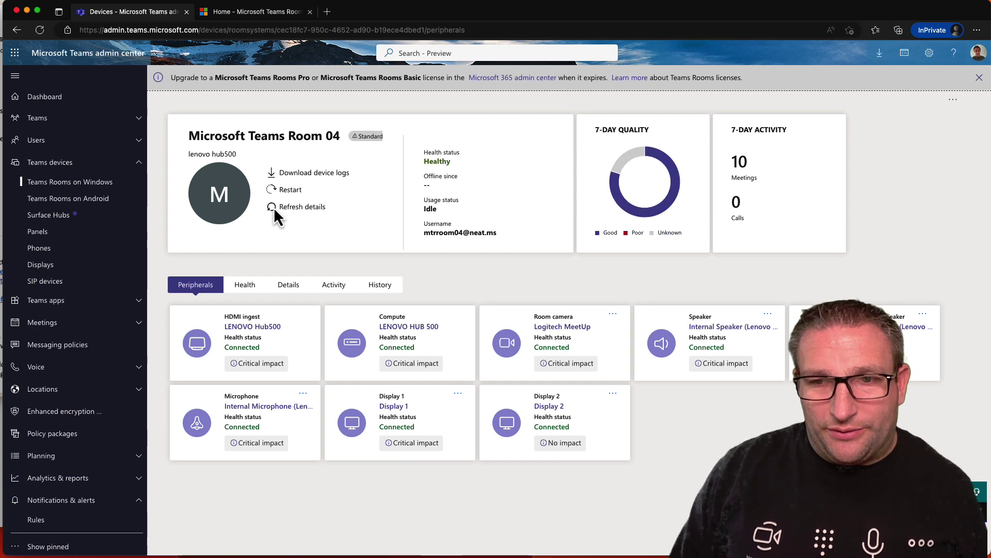
Step: Open MTR Pro 02 and check the health of its Firmware and Teams App software
left_click(101, 201)
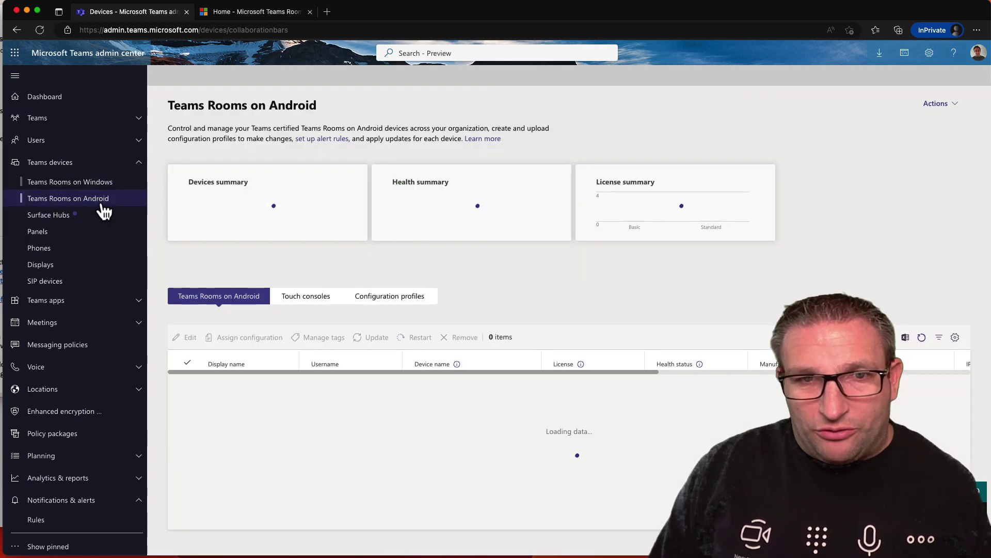
left_click(215, 386)
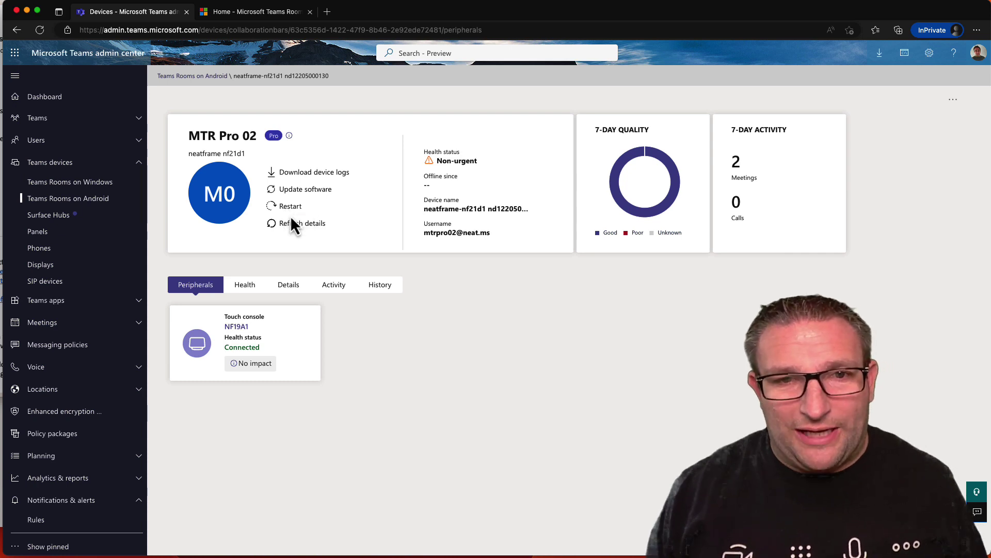
left_click(253, 290)
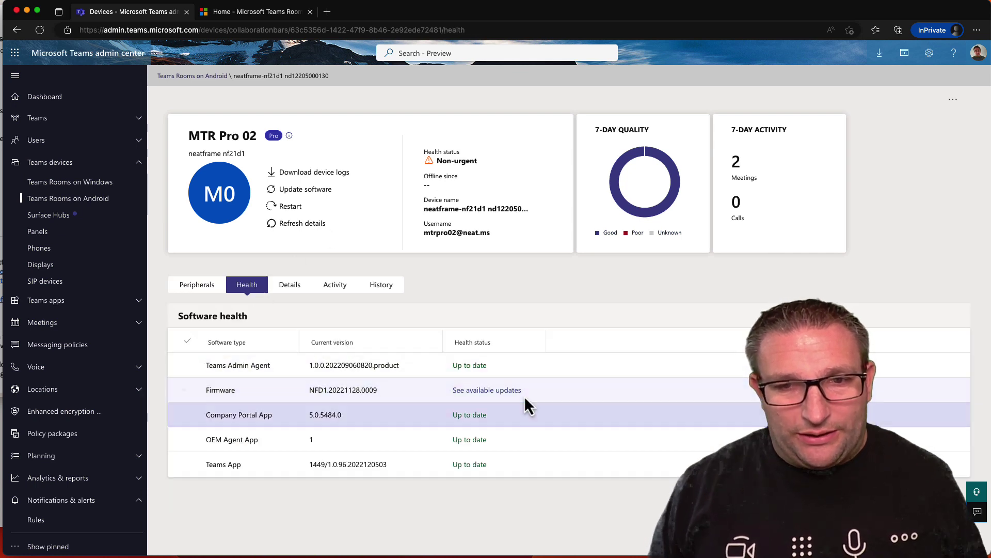
left_click(419, 396)
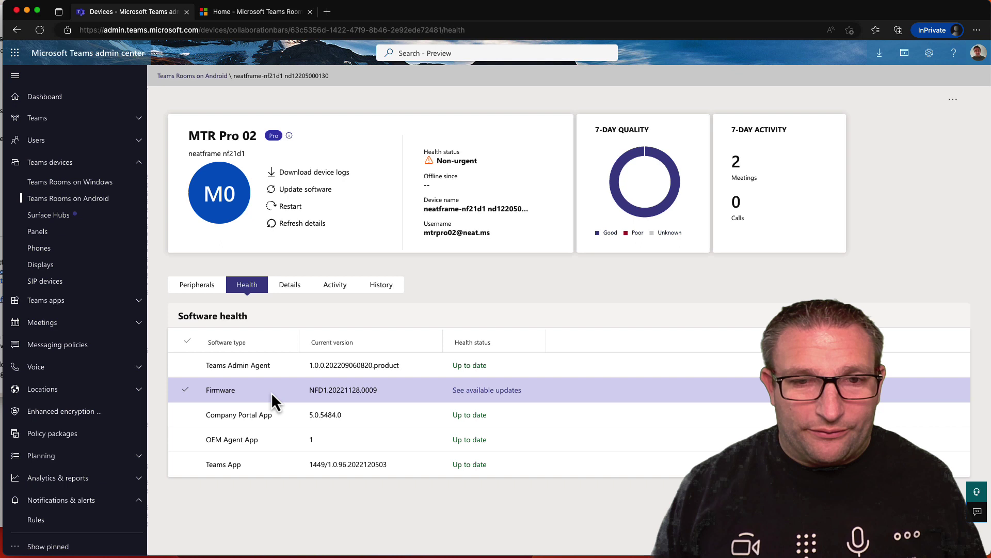
left_click(340, 471)
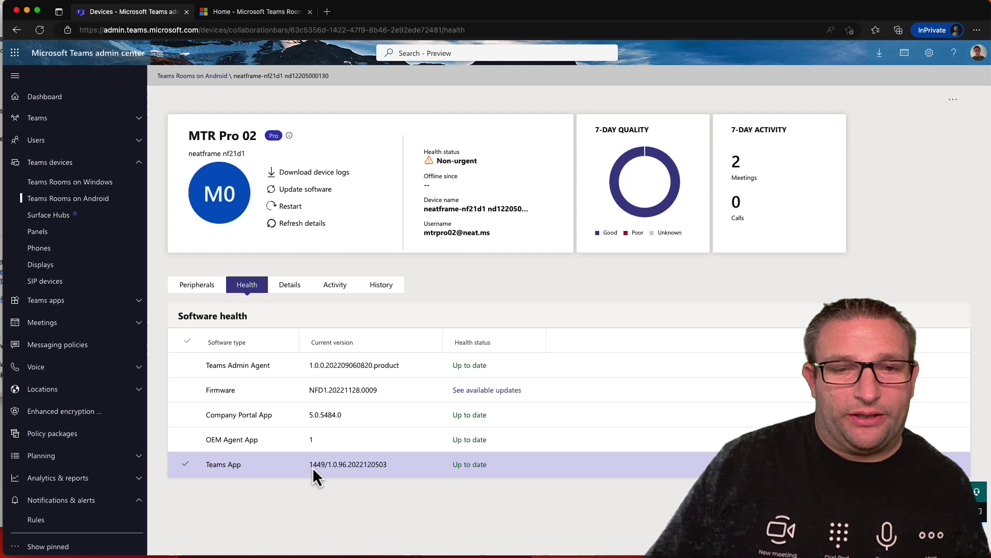
left_click(363, 505)
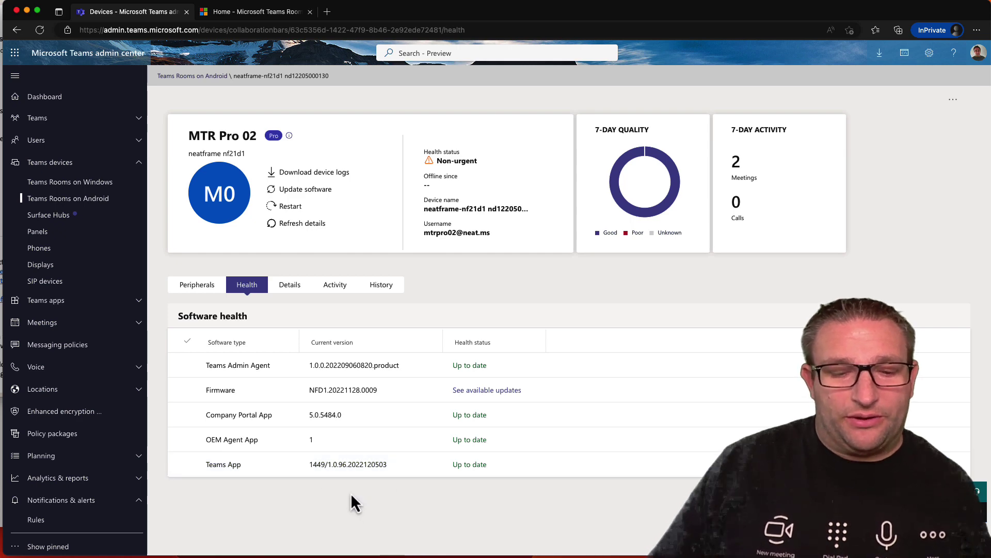
Step: View MTR Pro 02's Details, Activity and History tabs
left_click(292, 291)
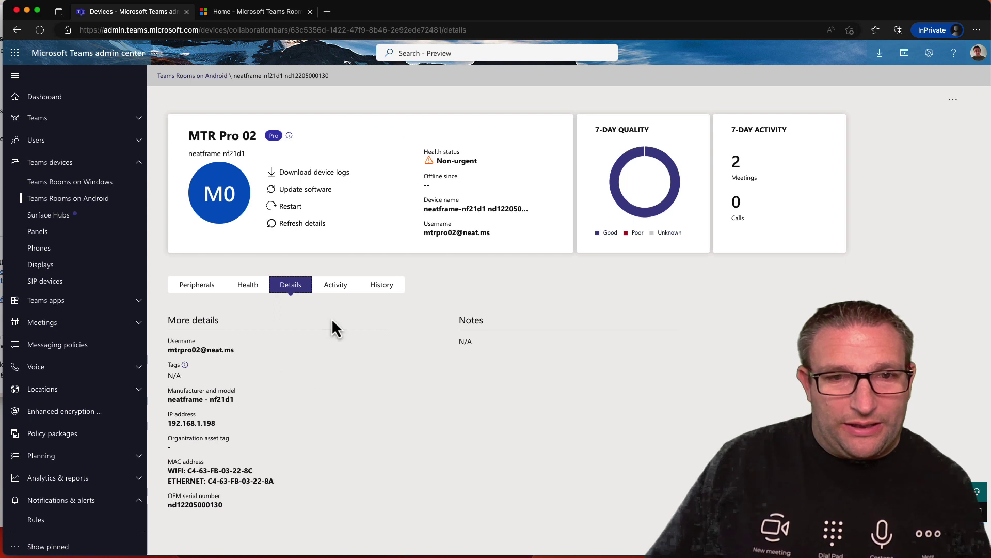
left_click(329, 297)
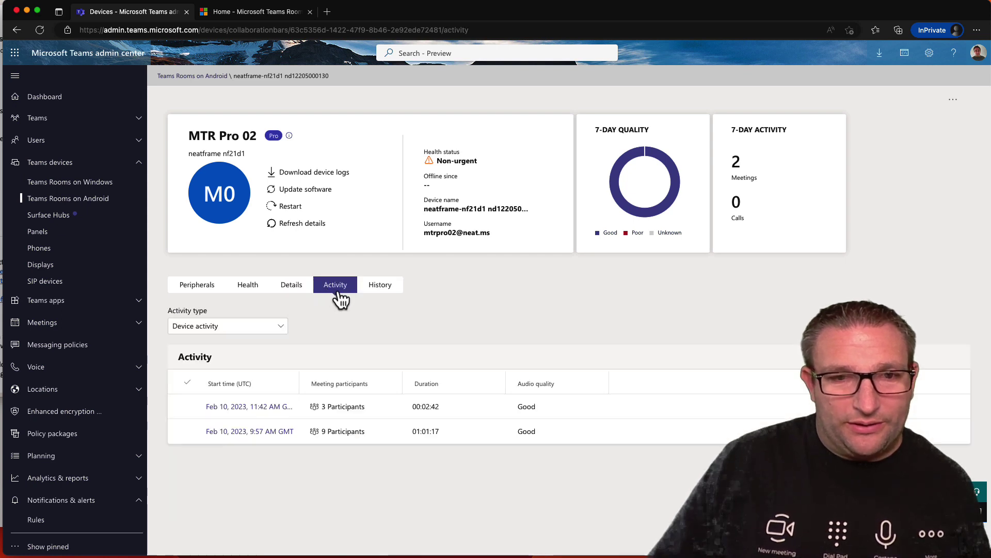
left_click(388, 295)
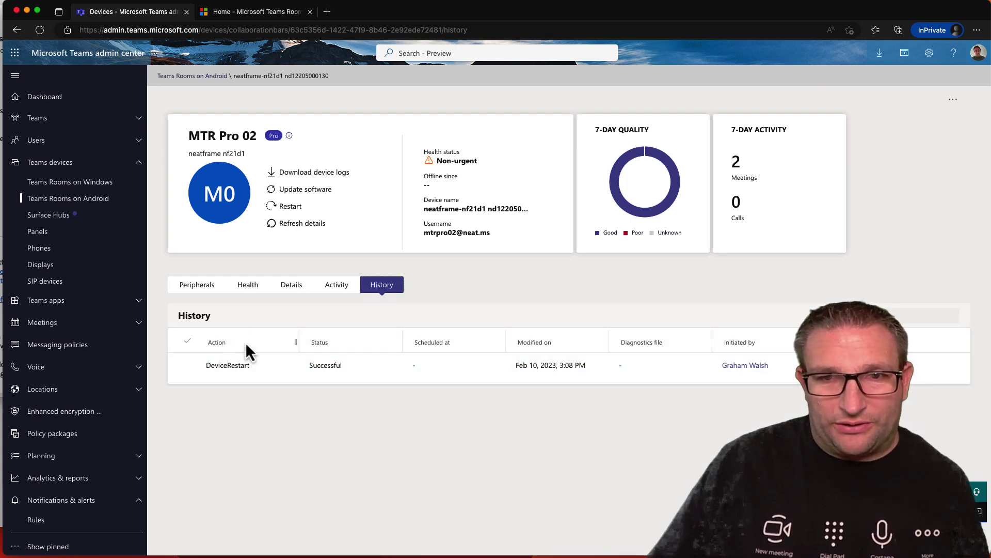
Step: Review the health impact levels for Teams Room 04's room camera, keeping it at Critical
left_click(108, 185)
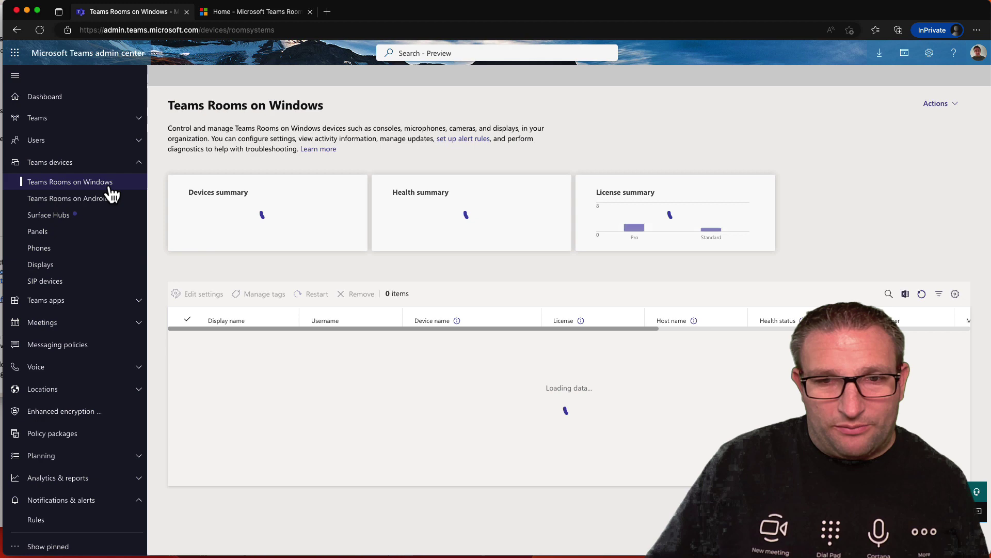
left_click(258, 345)
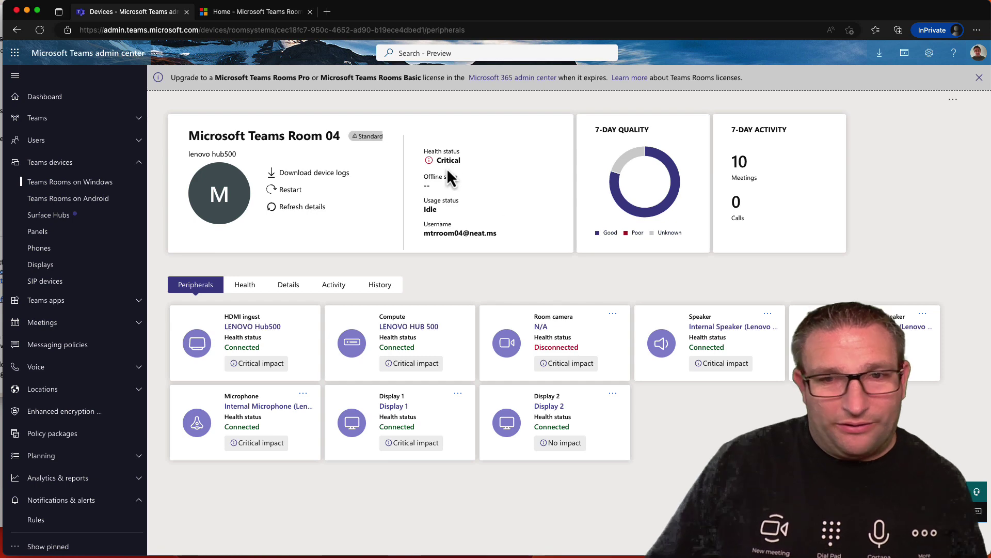
left_click(613, 314)
left_click(562, 331)
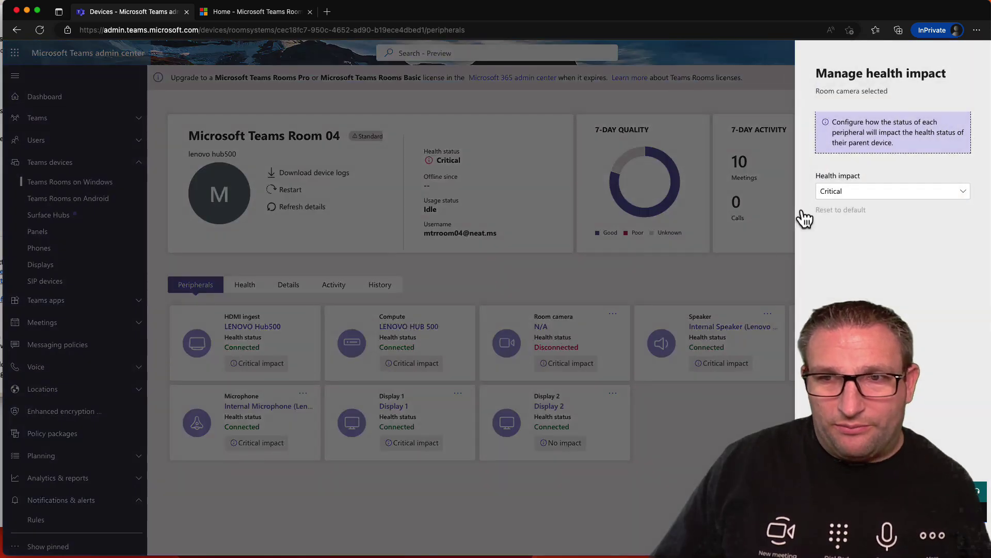
left_click(838, 194)
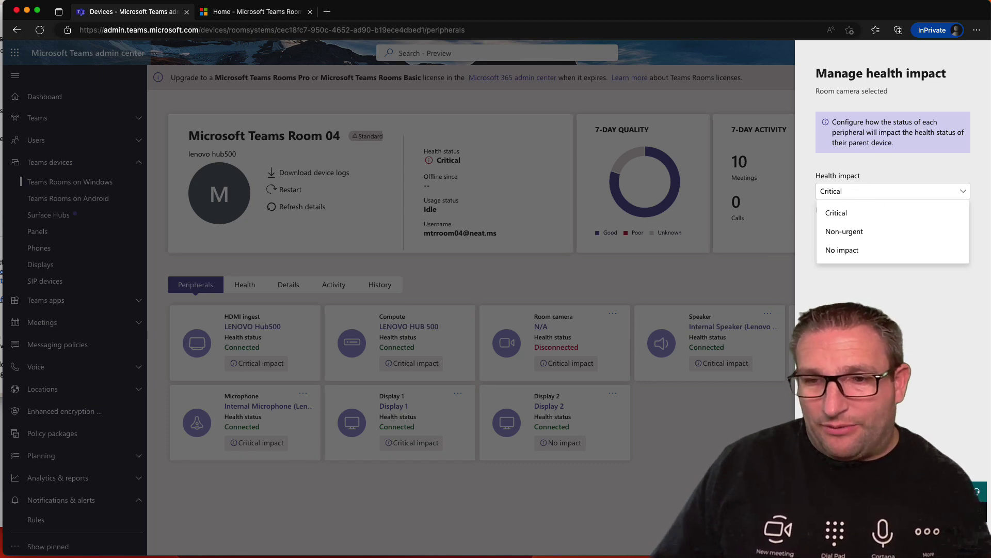
left_click(694, 474)
left_click(693, 474)
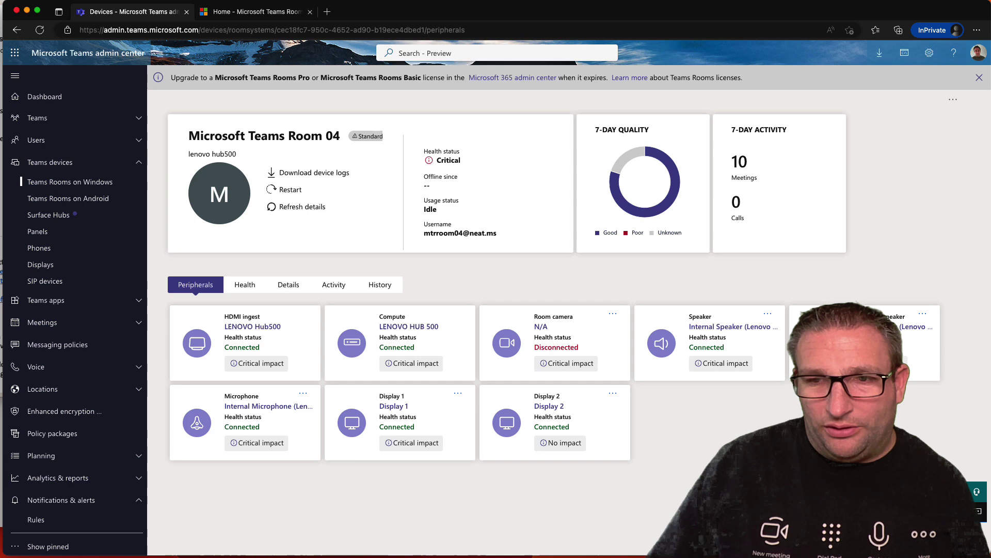
Step: Open the UK Offices Android configuration profile and review its London timezone, DD/MM/YYYY and 24-hour settings
left_click(73, 200)
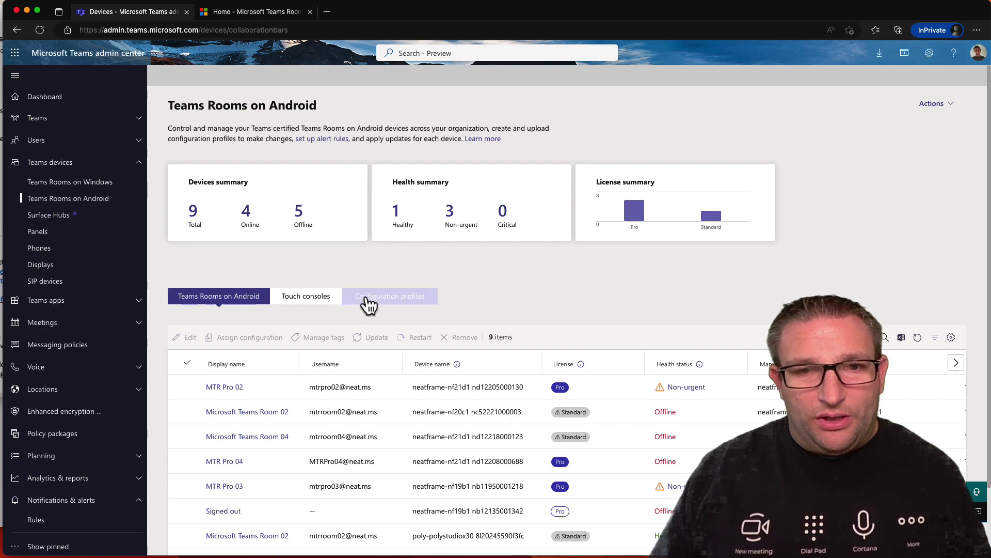
left_click(367, 305)
left_click(235, 392)
left_click(230, 388)
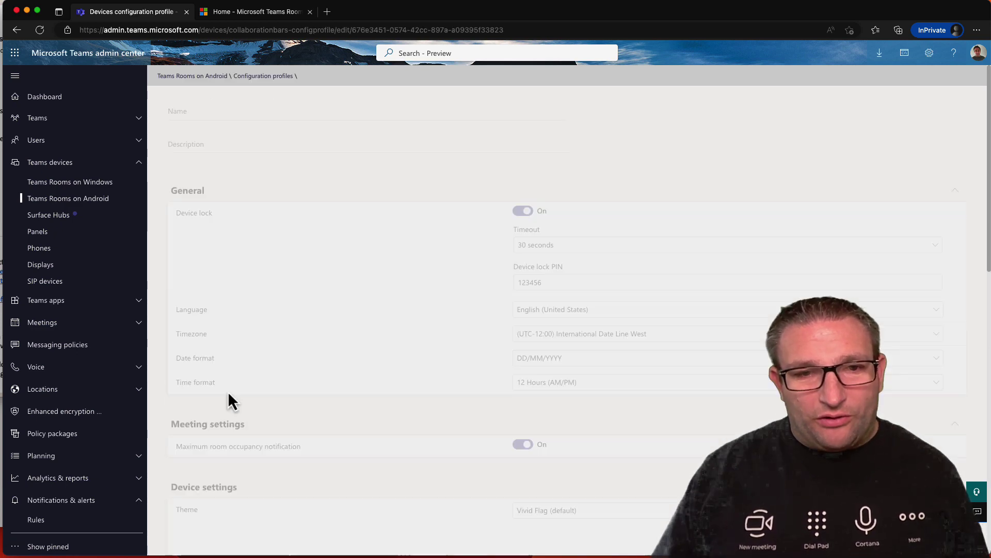
scroll(416, 331, "down", 3)
scroll(416, 330, "down", 5)
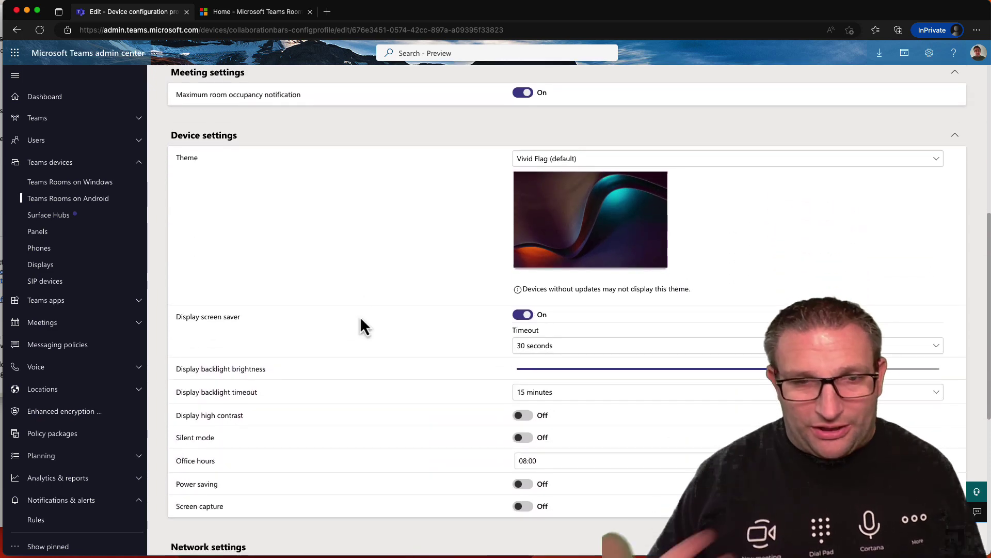
scroll(361, 316, "up", 5)
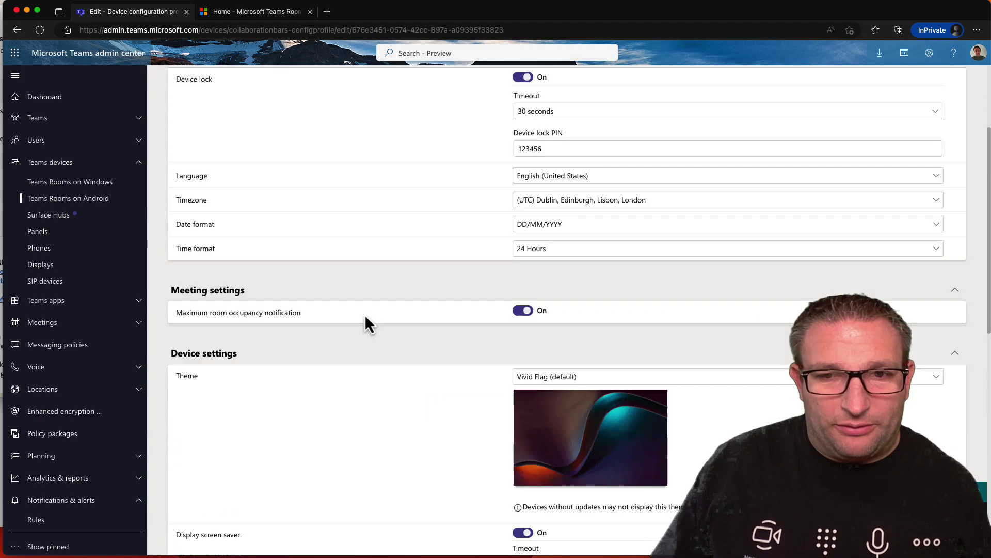
scroll(362, 313, "up", 1)
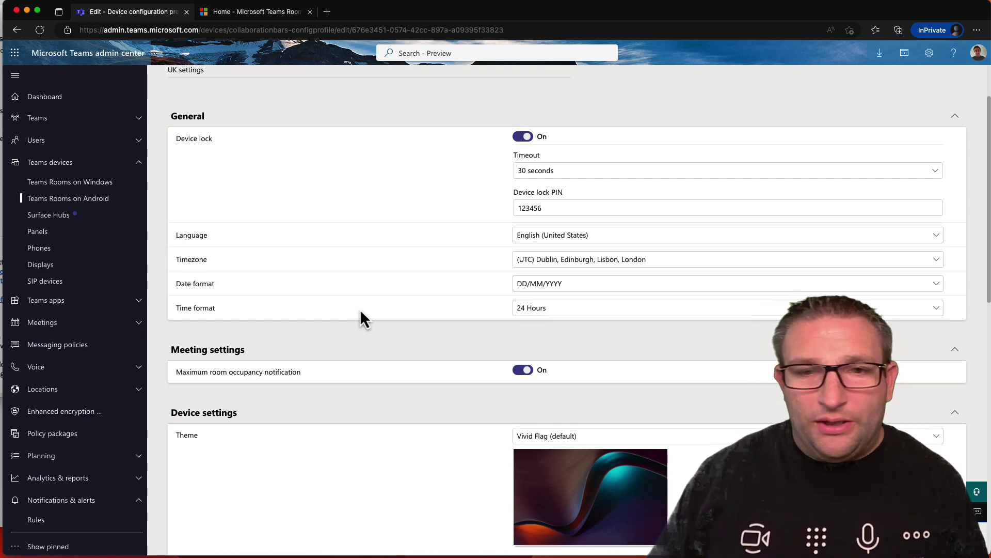
Step: Open Microsoft Teams Room 04's peripheral health list
left_click(80, 183)
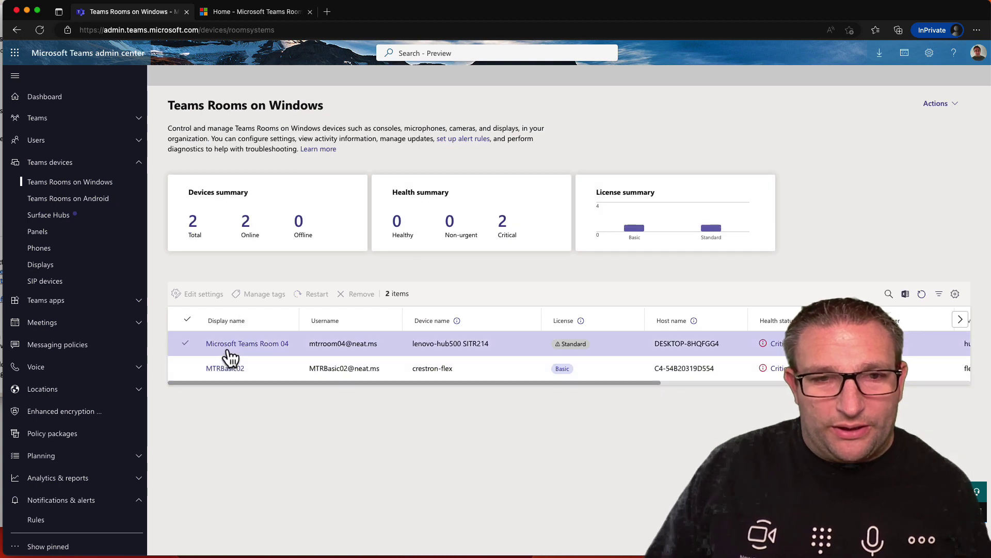
left_click(232, 355)
left_click(233, 351)
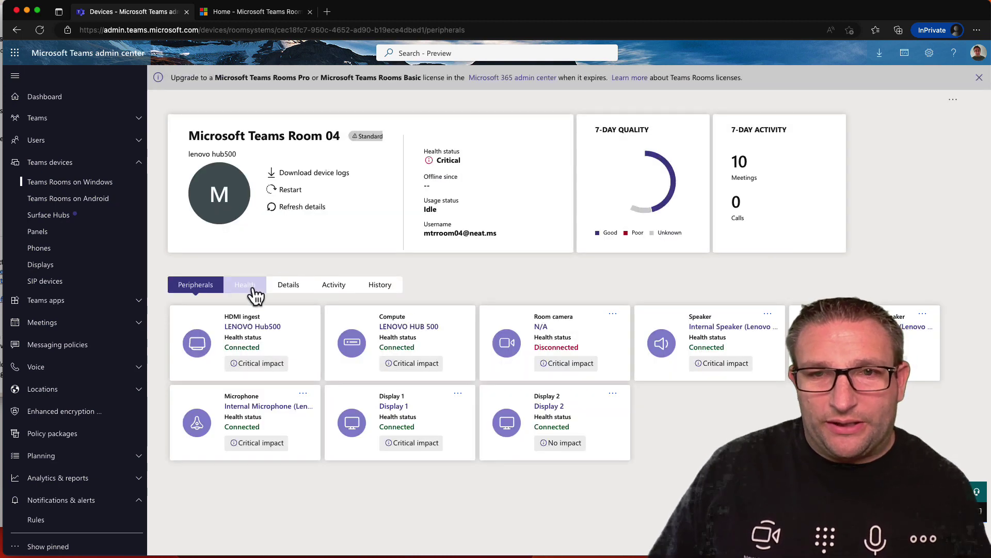
left_click(254, 293)
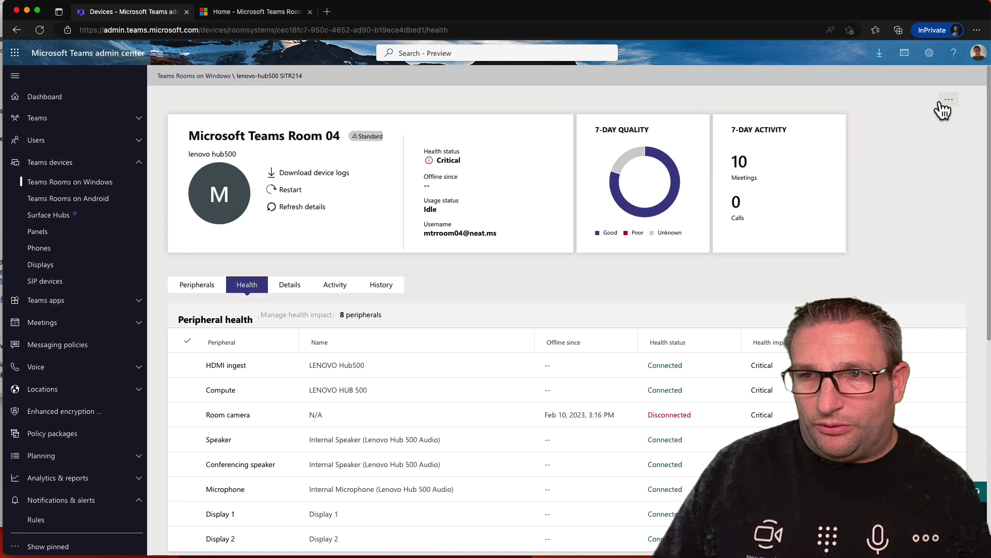
Step: Review Room 04's Device and Meetings edit settings, then switch to the Pro Management portal
left_click(948, 100)
mouse_move(907, 126)
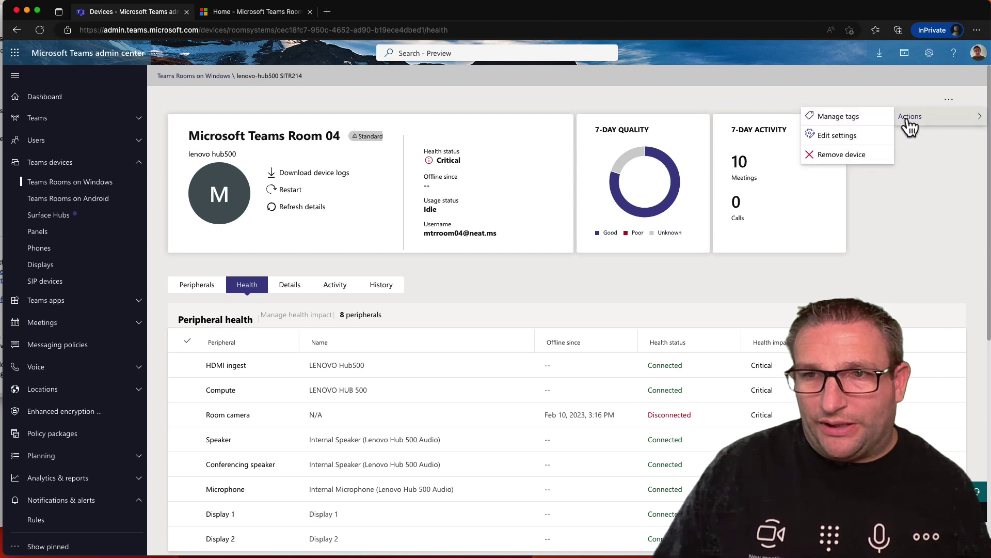
left_click(839, 135)
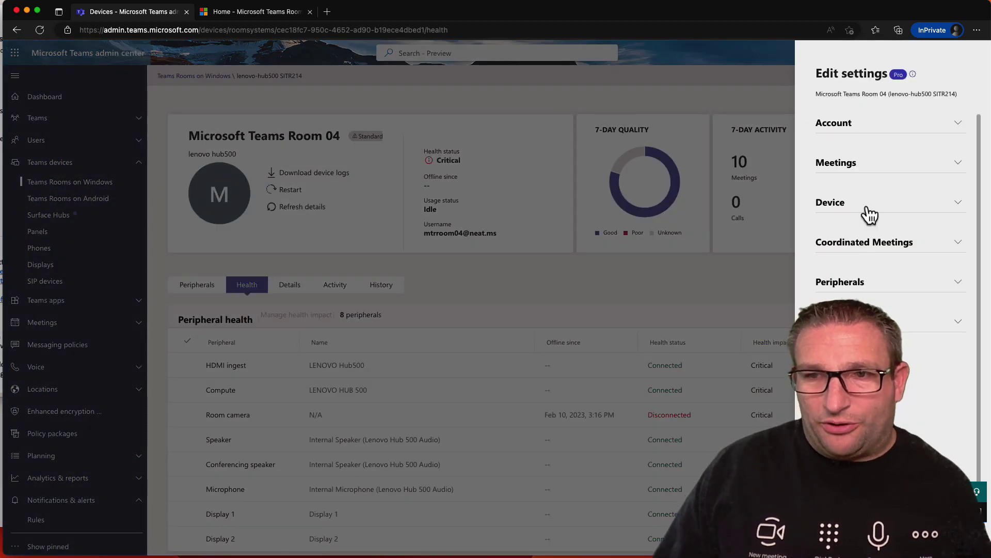
left_click(850, 208)
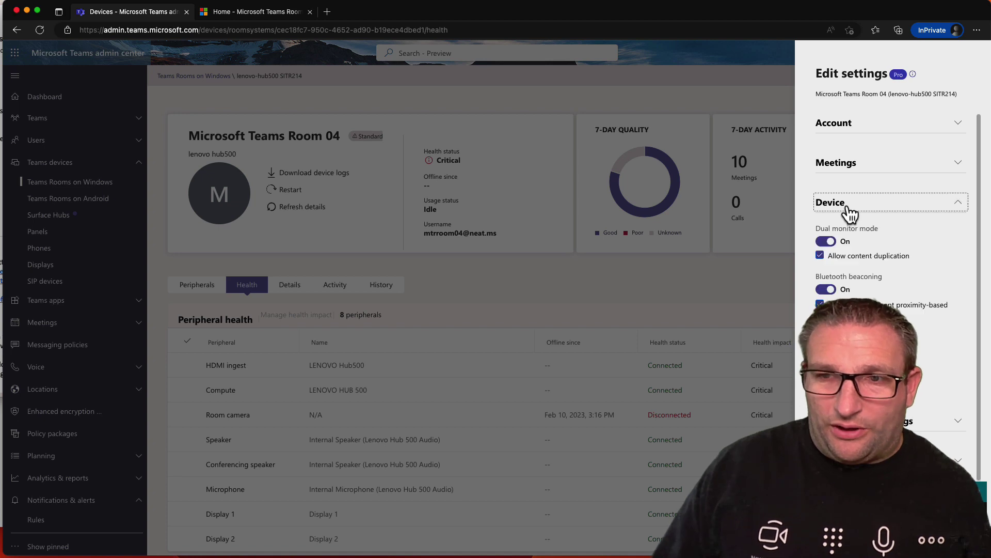
scroll(889, 242, "down", 1)
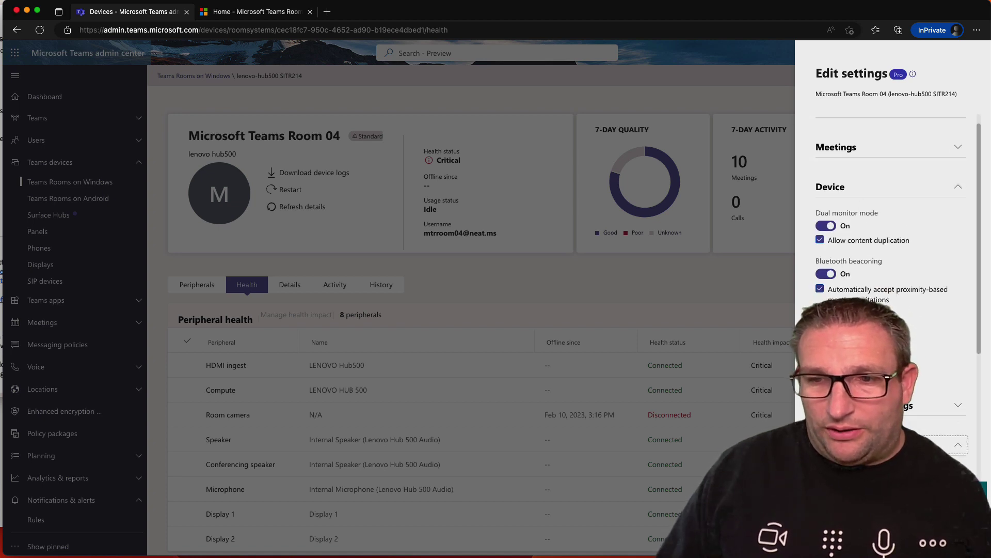
left_click(867, 149)
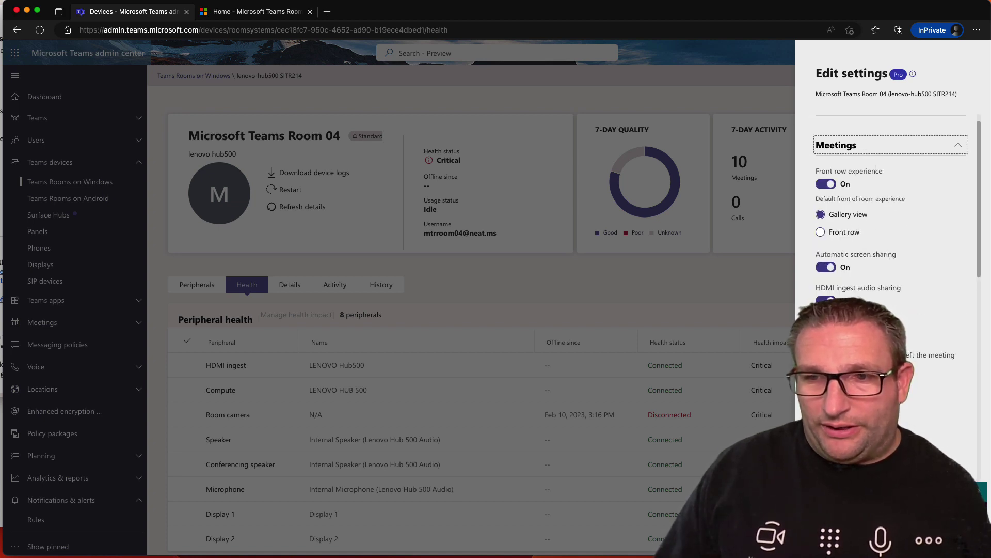
key("Escape")
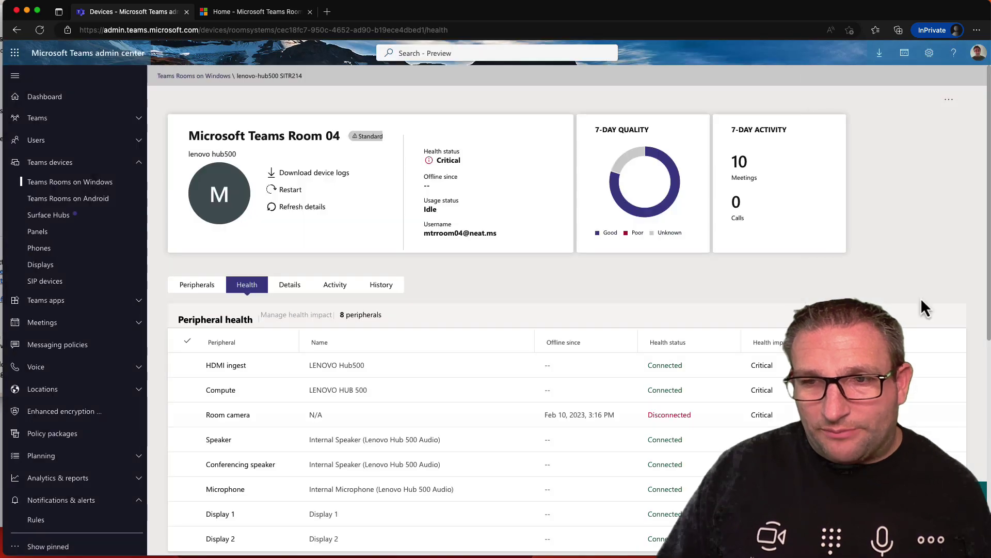
left_click(77, 199)
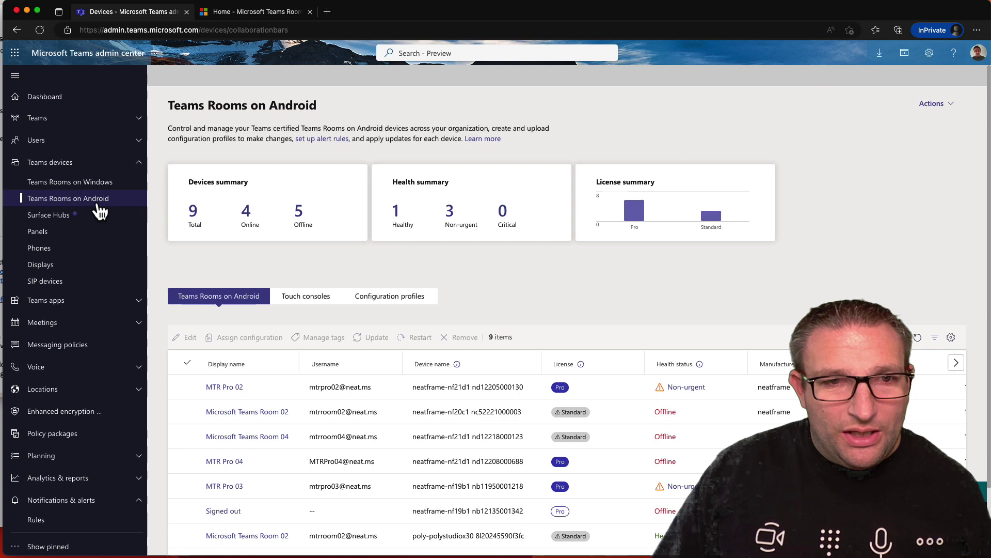
left_click(233, 16)
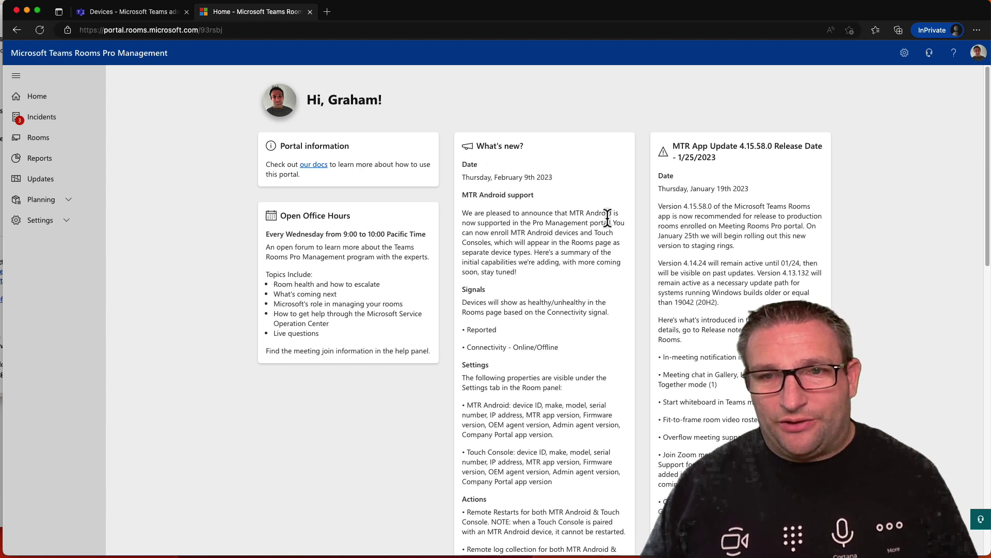
left_click_drag(553, 214, 575, 233)
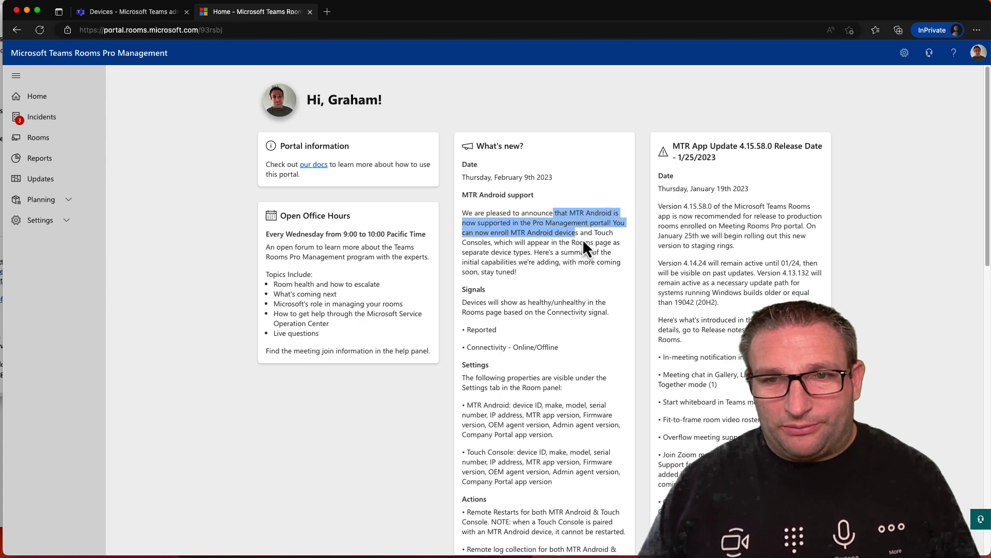
left_click(594, 232)
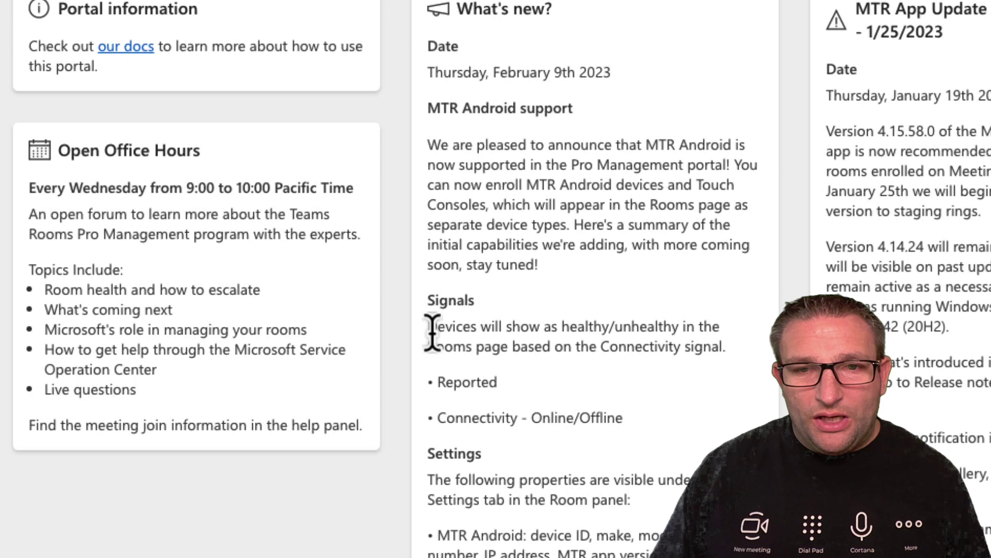
left_click_drag(455, 326, 732, 356)
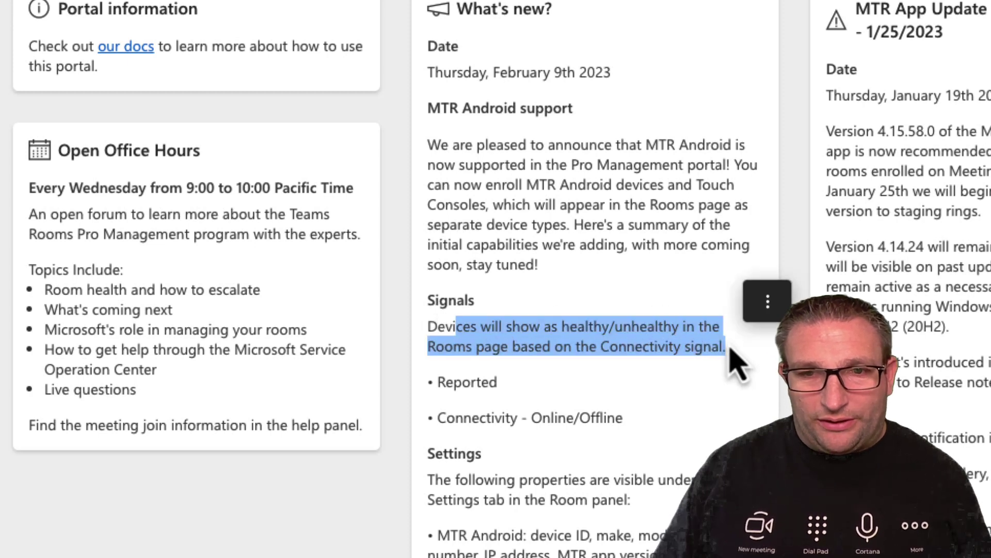
left_click(473, 406)
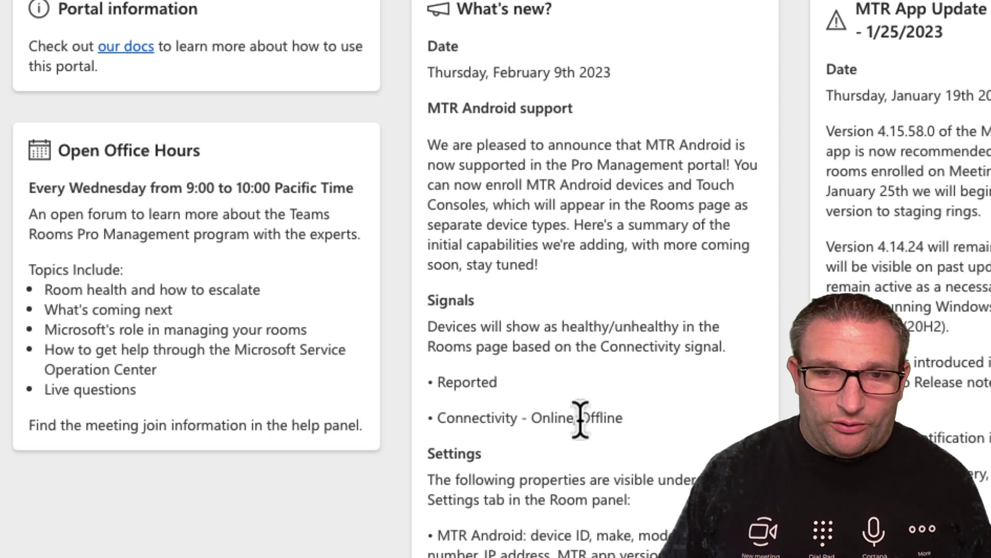
scroll(527, 496, "down", 1)
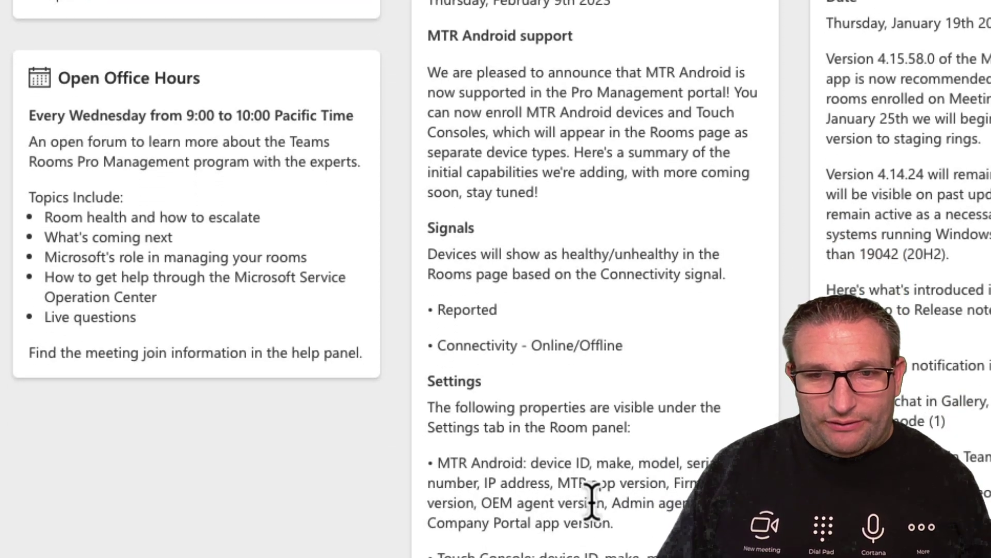
scroll(593, 499, "down", 4)
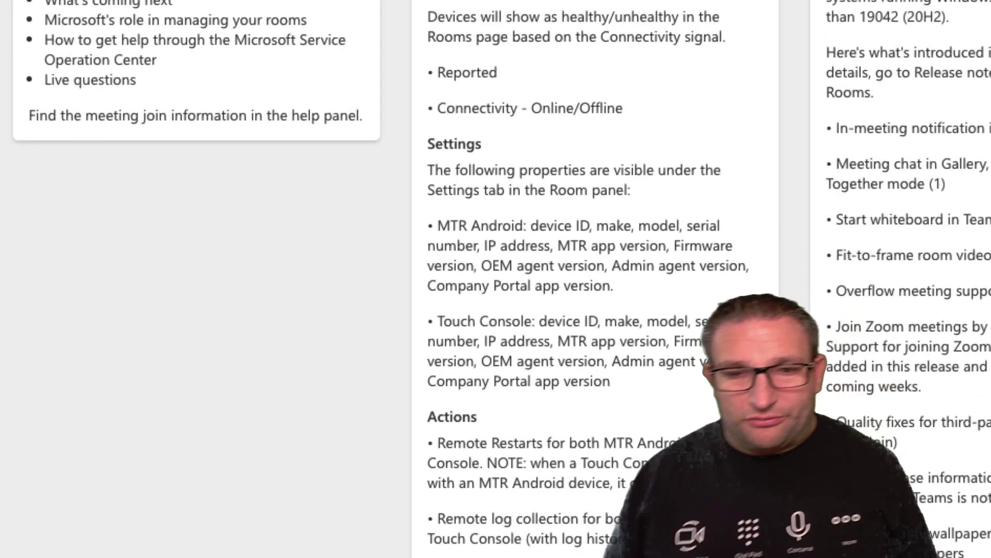
scroll(593, 499, "down", 4)
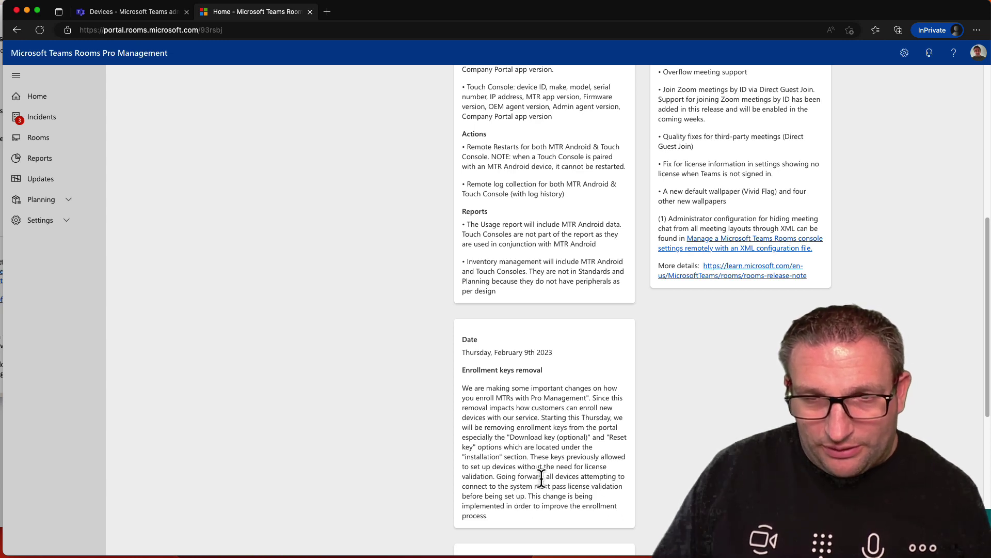
scroll(529, 490, "down", 1)
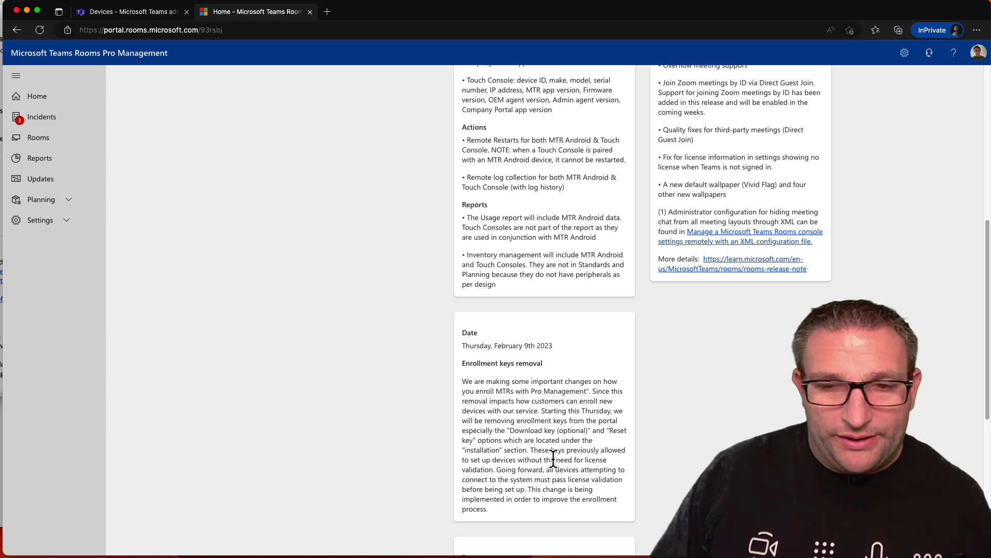
scroll(541, 500, "down", 5)
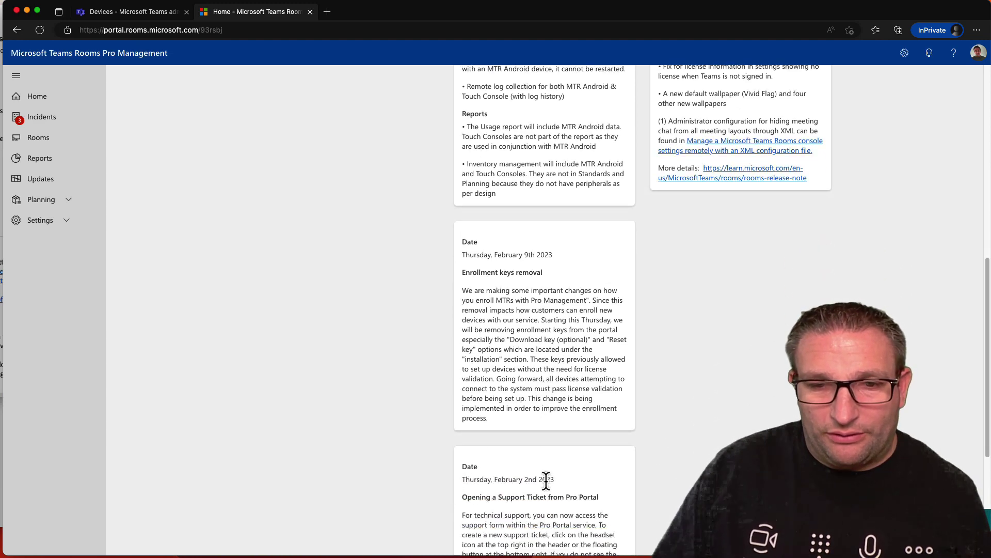
scroll(598, 358, "up", 20)
left_click_drag(681, 146, 802, 153)
left_click(775, 147)
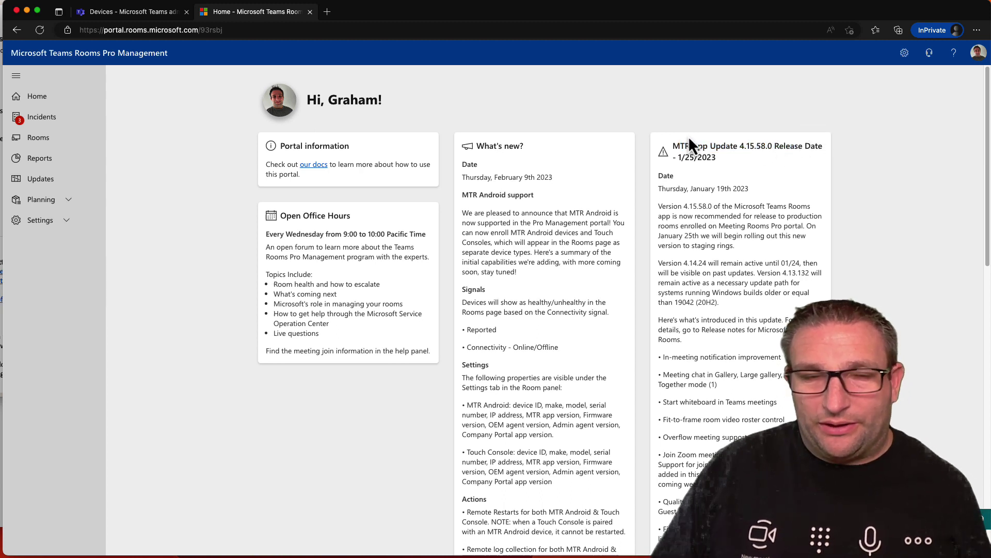
Step: View the conference microphone incident under Hardware and peripherals
left_click(45, 124)
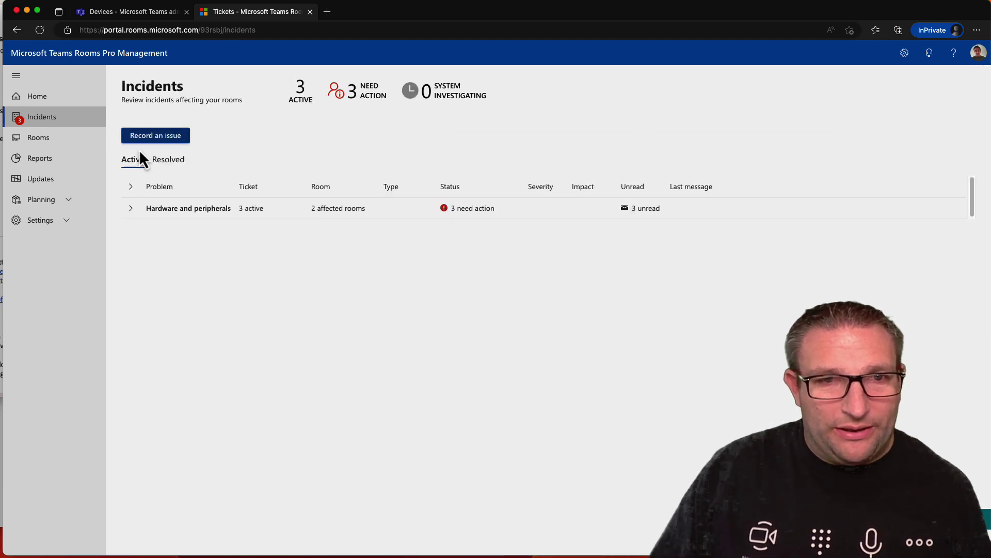
left_click(130, 211)
left_click(264, 230)
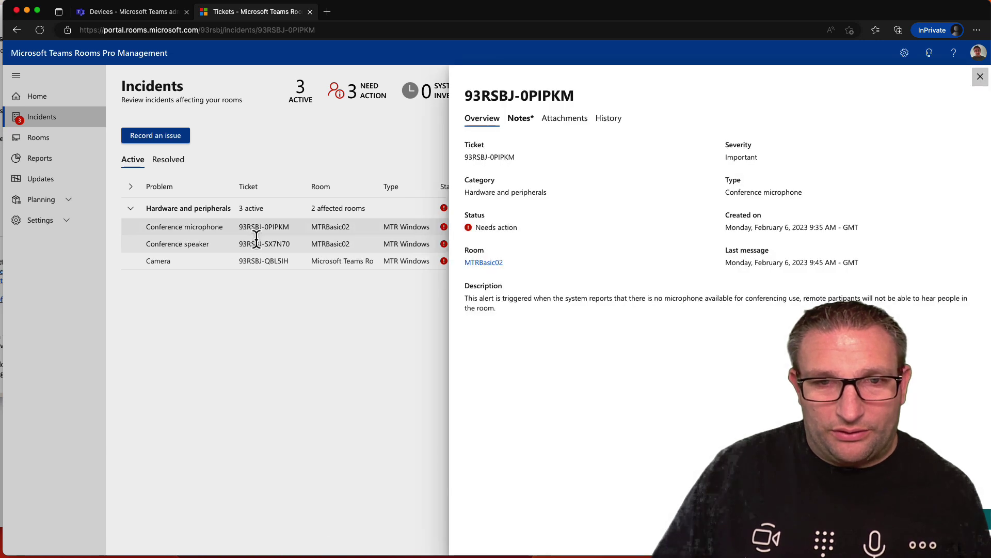
left_click(980, 78)
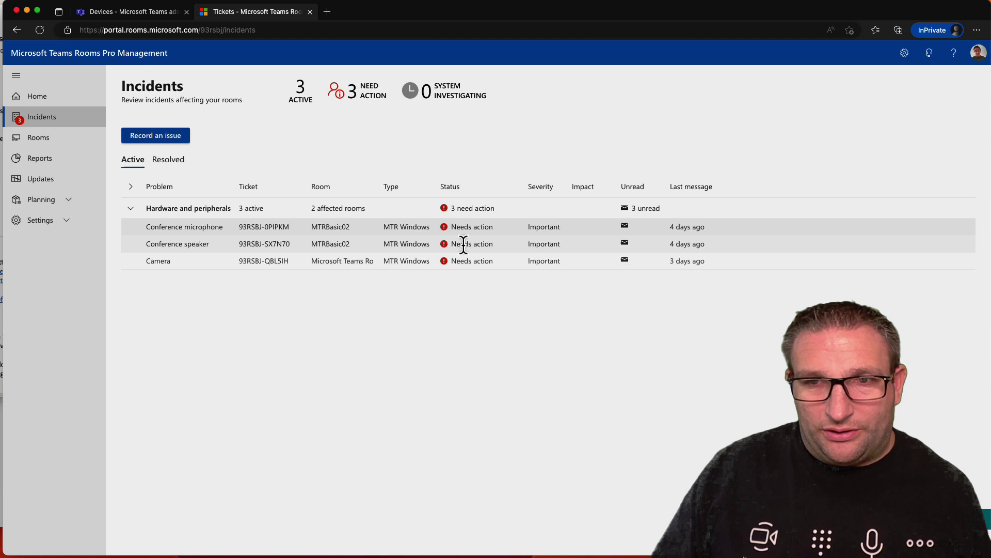
Step: Compare resolved and active incidents, then go to the managed rooms list
left_click(167, 161)
left_click(142, 164)
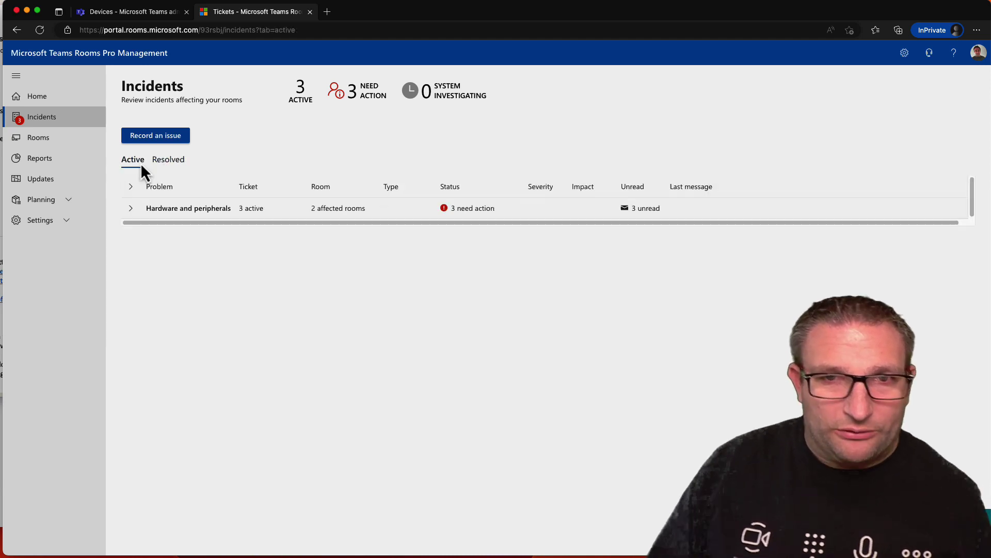
left_click(136, 208)
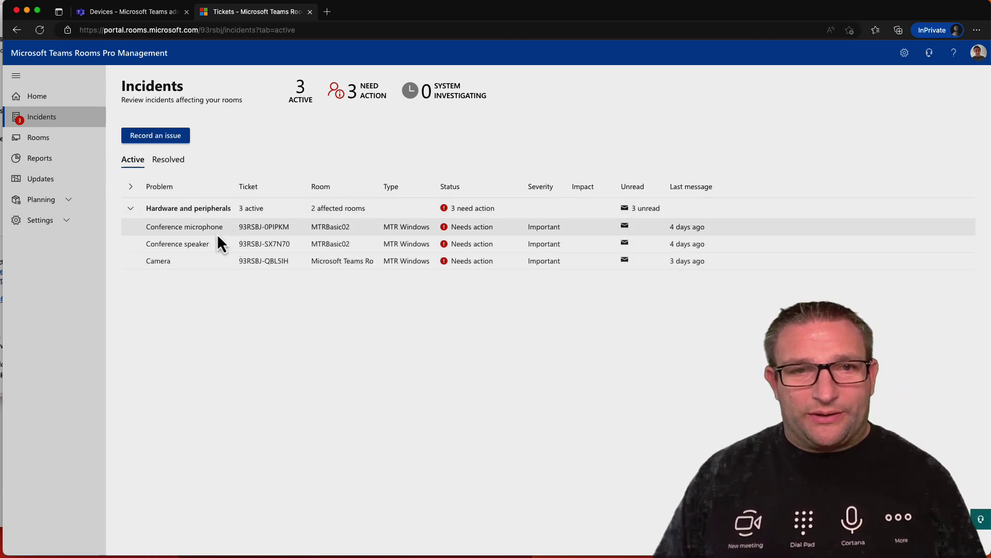
left_click(58, 140)
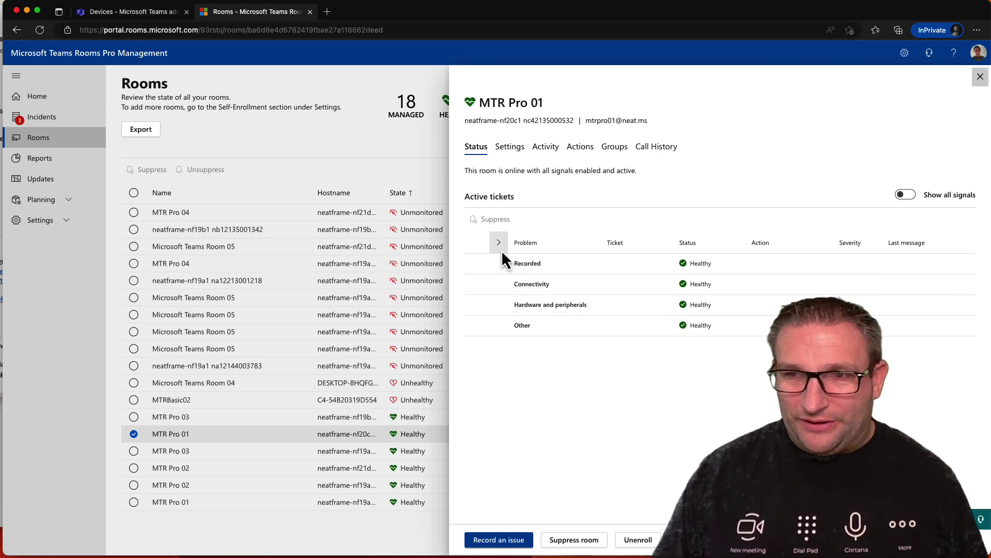
Step: Check MTR Pro 01's Recorded signal and device settings: neatframe nf20c1, firmware NFC1.20221128.0009
left_click(905, 195)
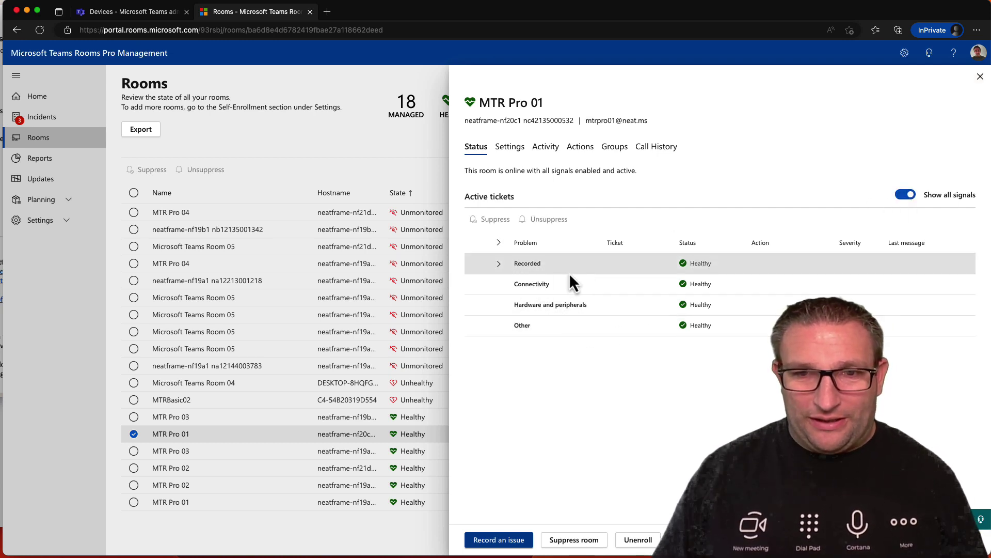
left_click(505, 269)
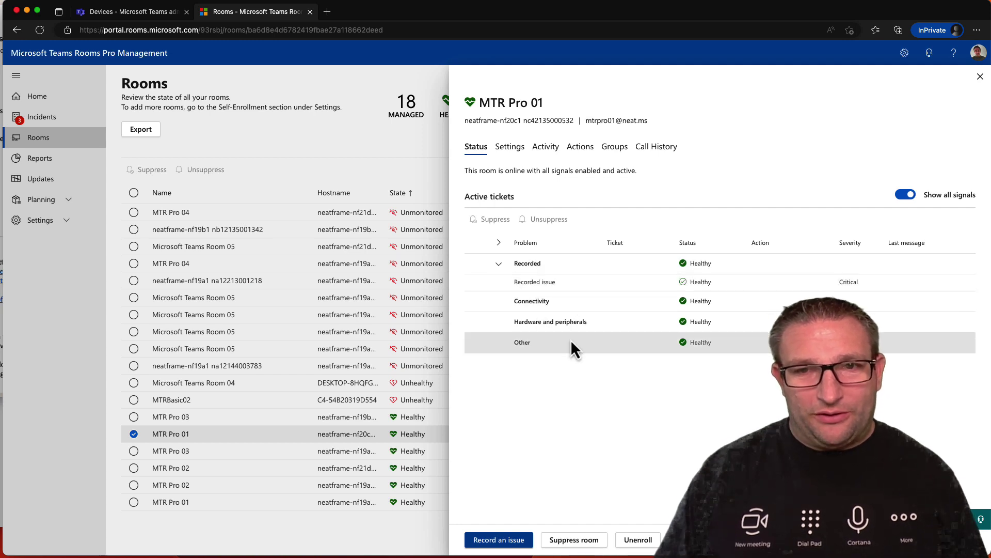
left_click(510, 147)
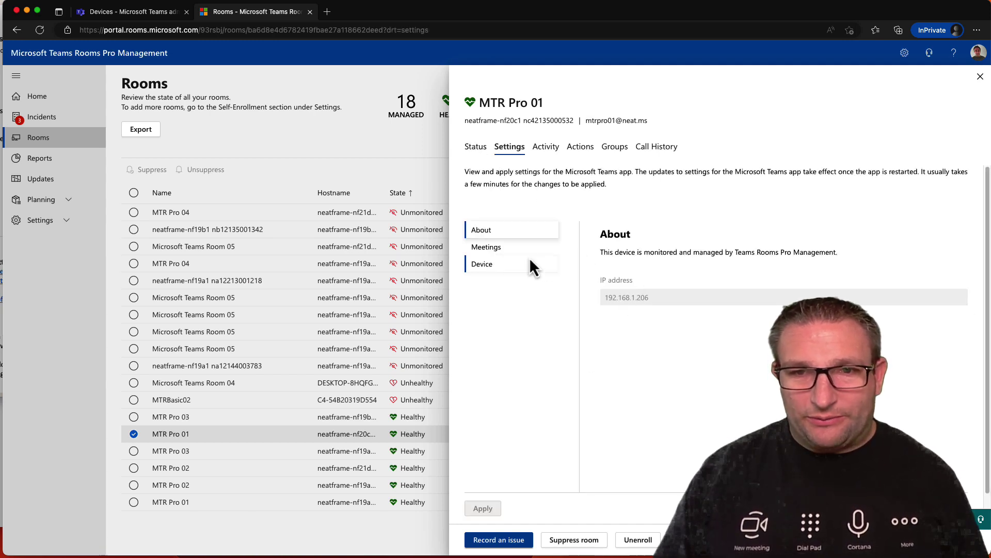
left_click(515, 250)
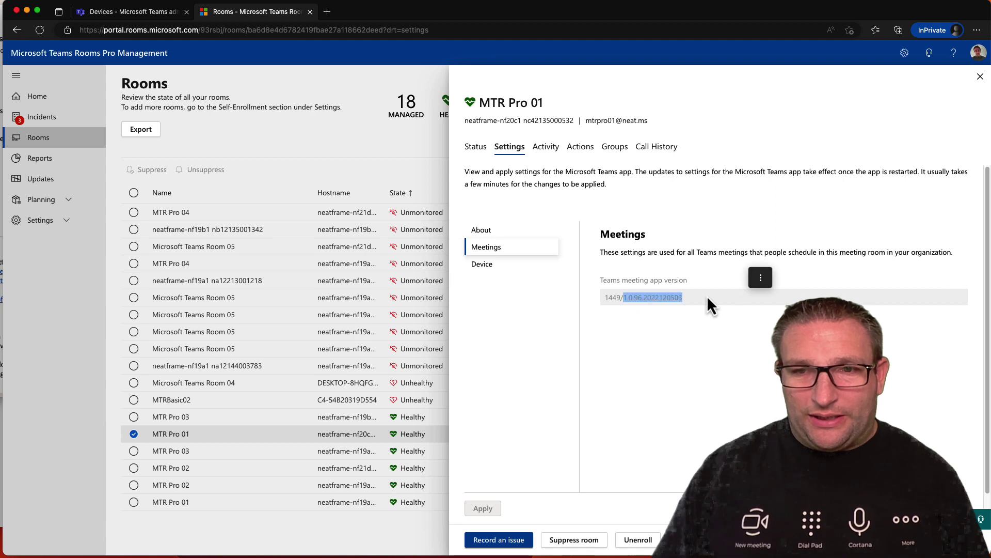
left_click(644, 299)
left_click(513, 270)
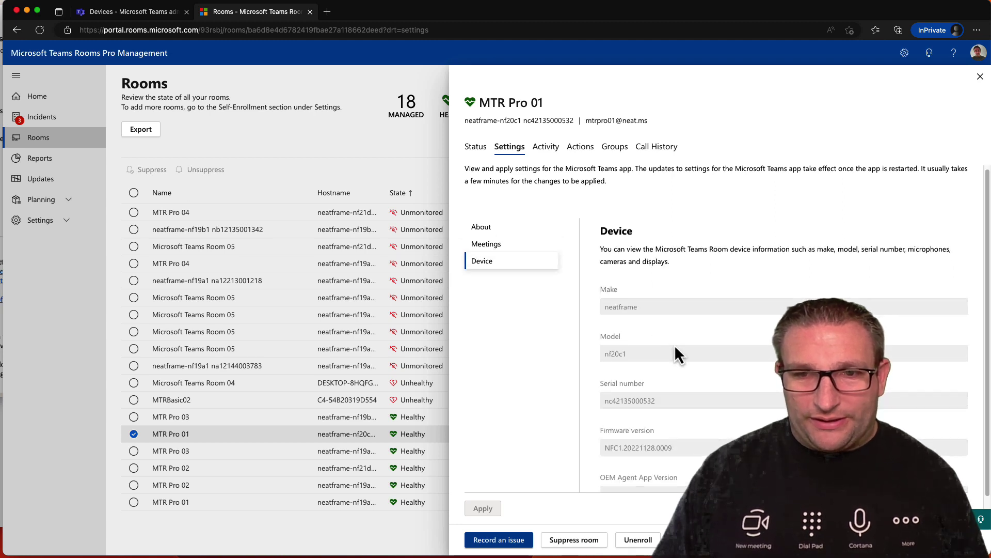
scroll(675, 345, "down", 1)
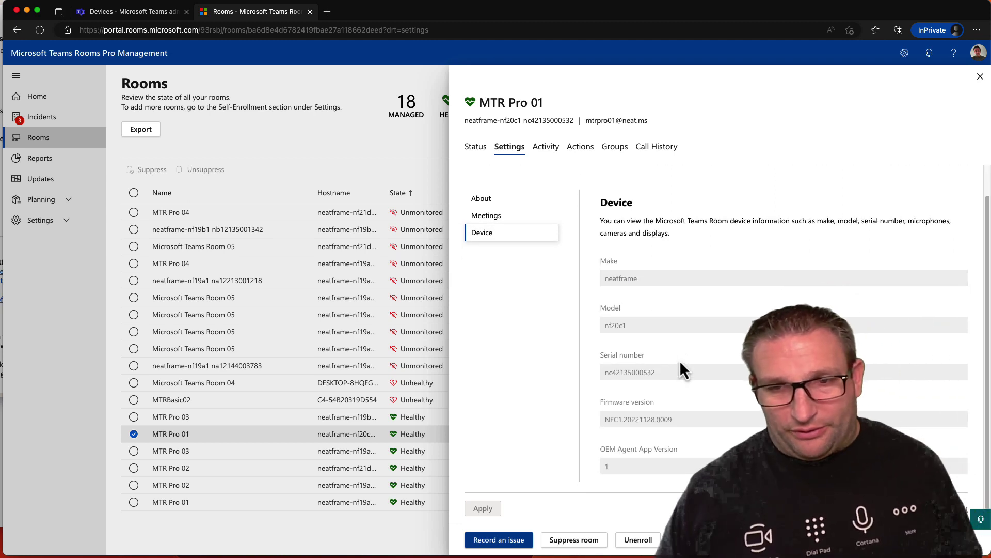
scroll(661, 333, "up", 1)
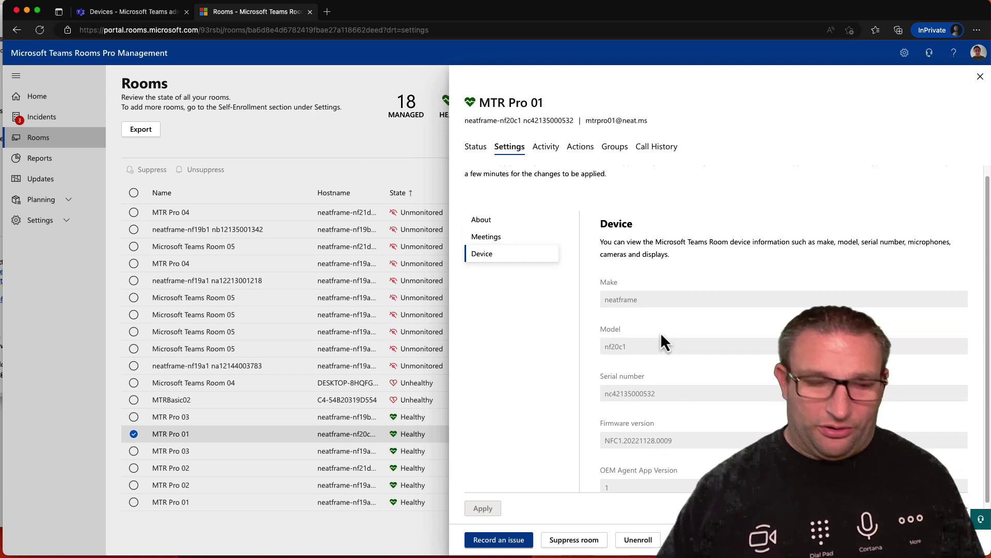
Step: Browse MTR Pro 01's Activity, Actions, Groups and Call History, including the Feb 10 3:42 AM conference
left_click(550, 153)
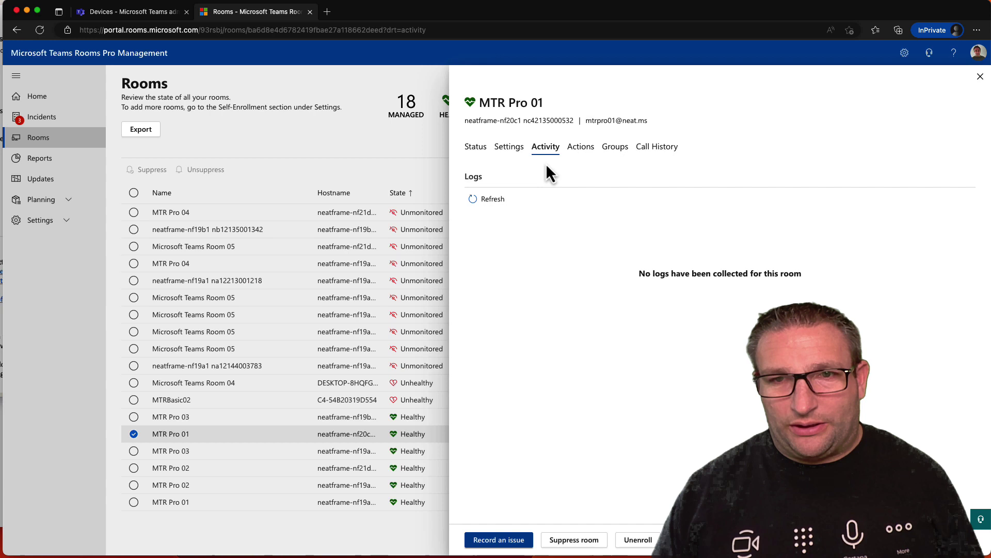
left_click(581, 150)
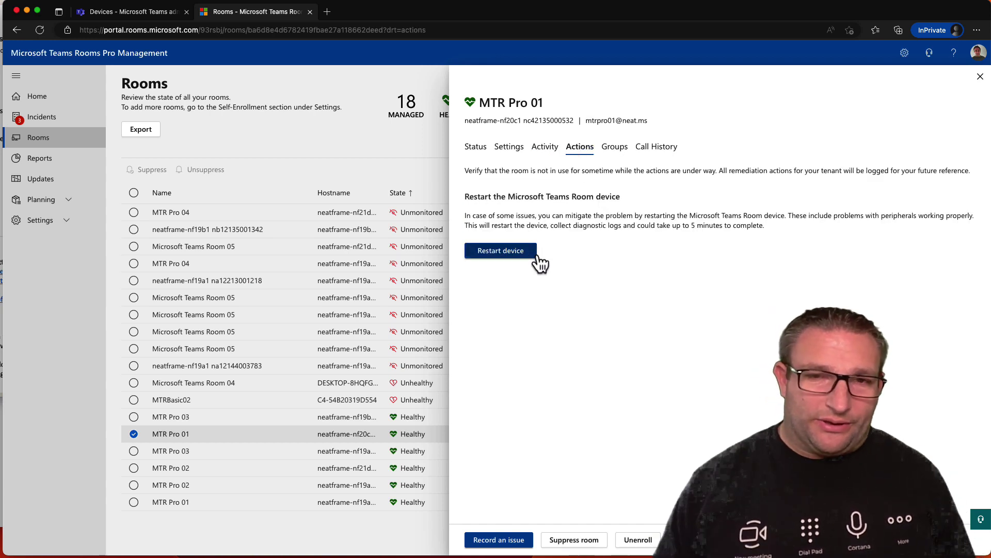
left_click(615, 155)
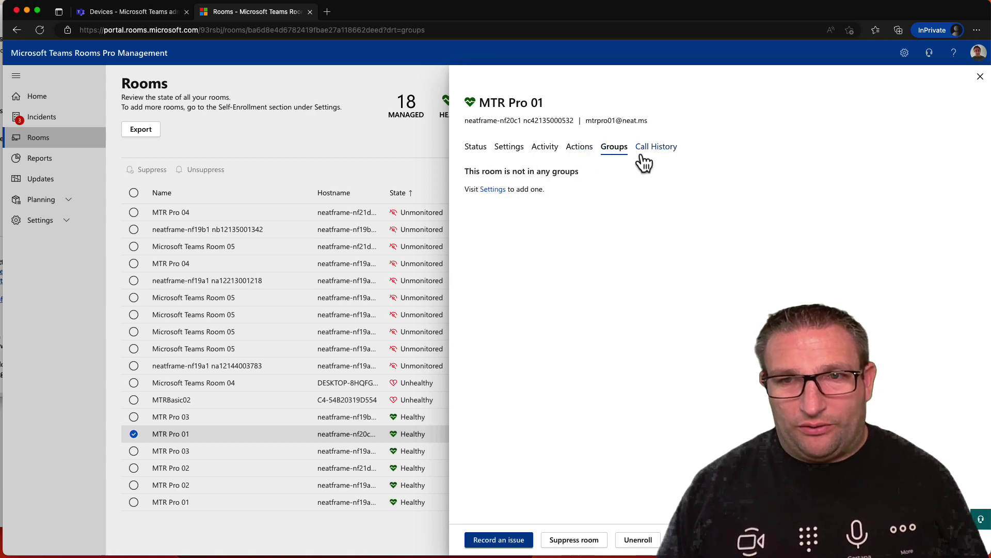
left_click(665, 148)
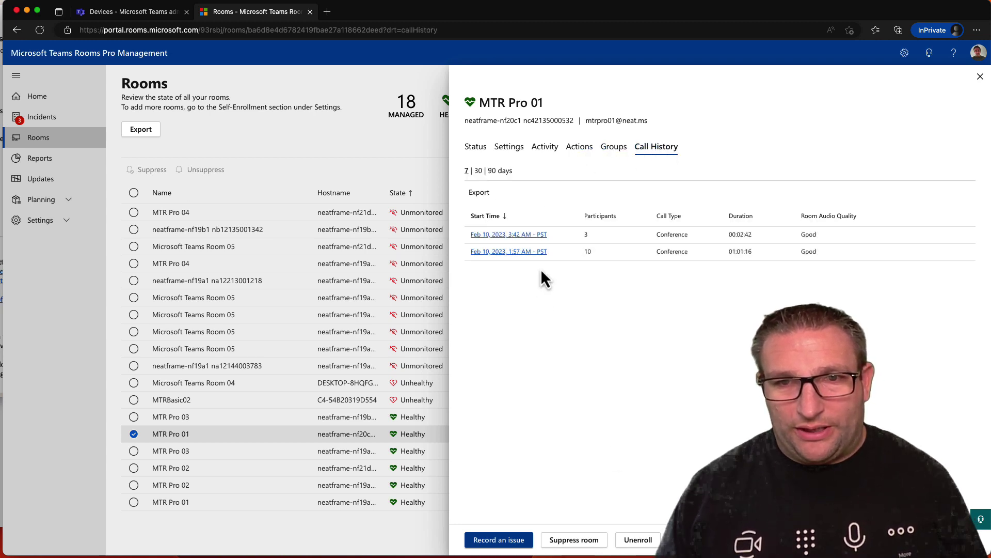
left_click(523, 241)
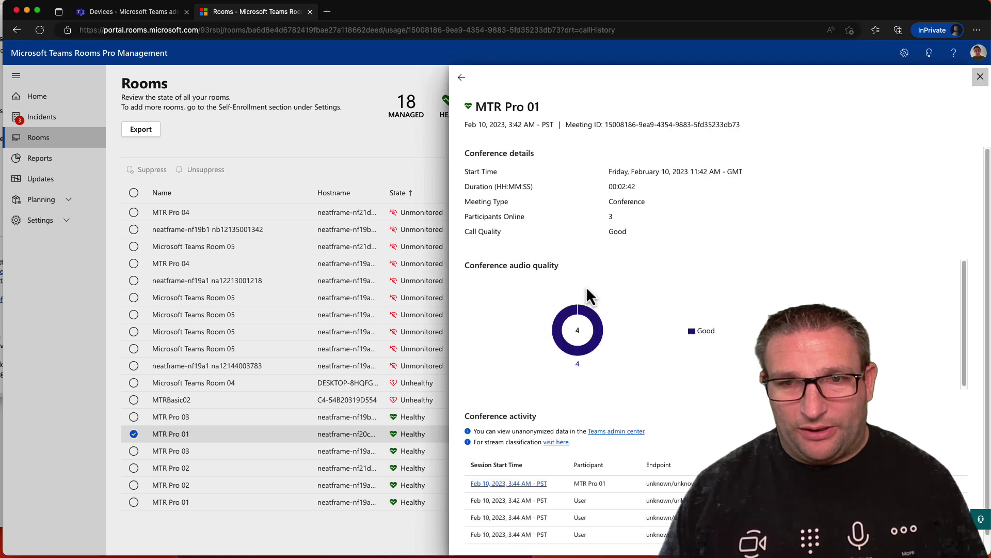
left_click(462, 78)
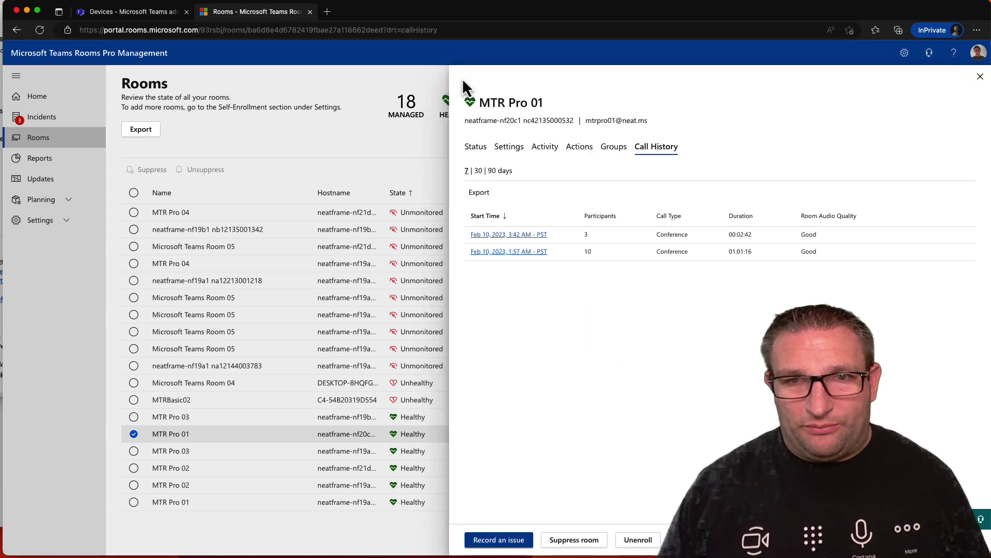
left_click(981, 77)
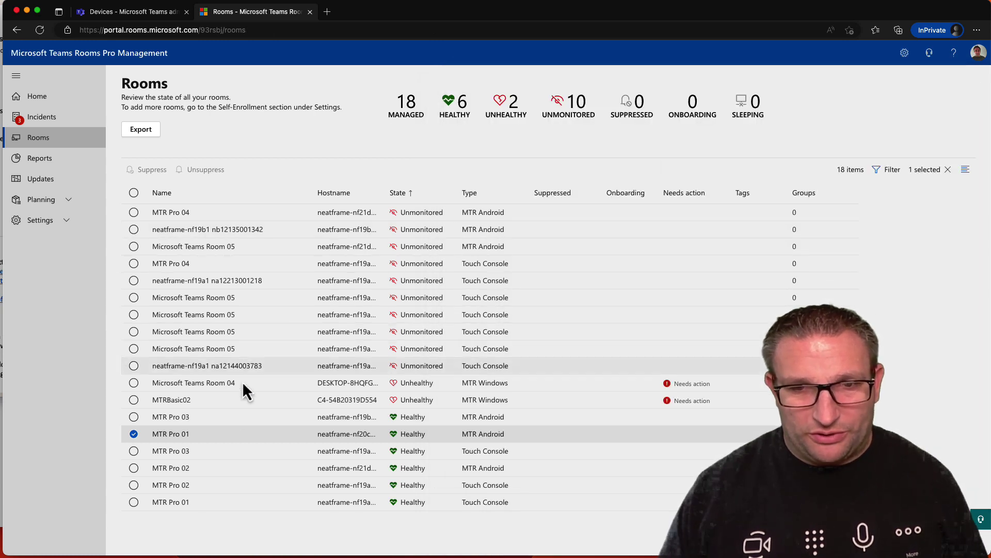
Step: Review an MTR Pro 01 room's meeting settings, device information and activity logs
left_click(170, 453)
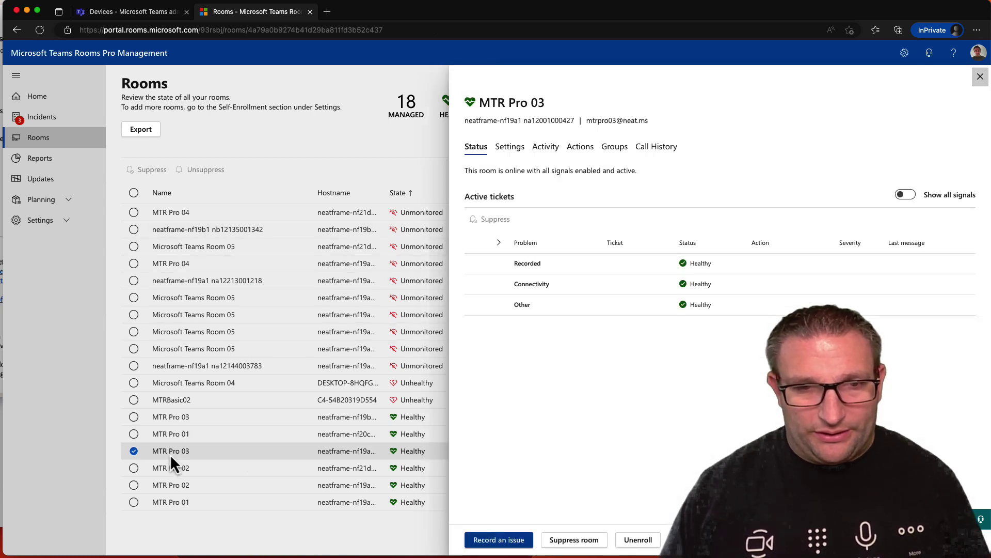
left_click(200, 504)
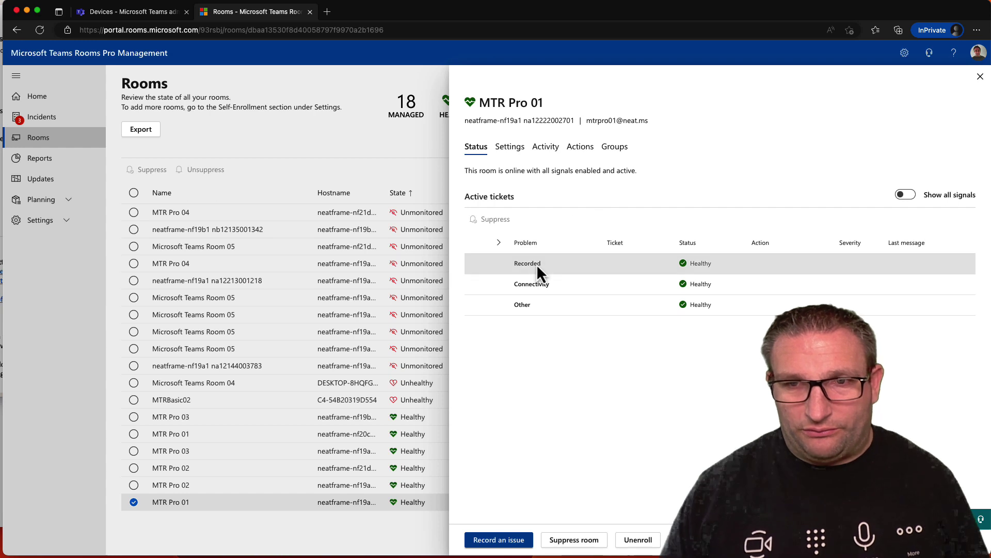
left_click(518, 151)
left_click(522, 247)
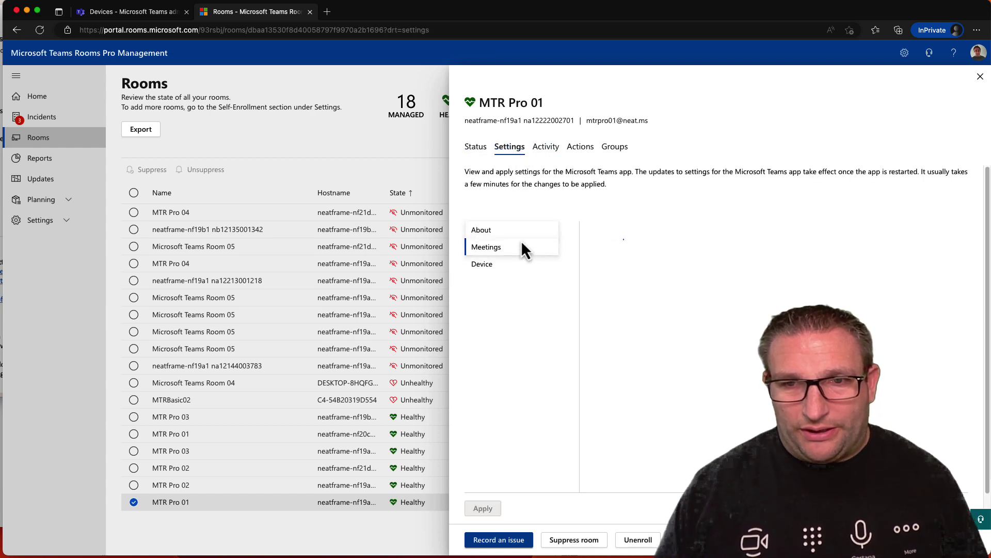
left_click(514, 267)
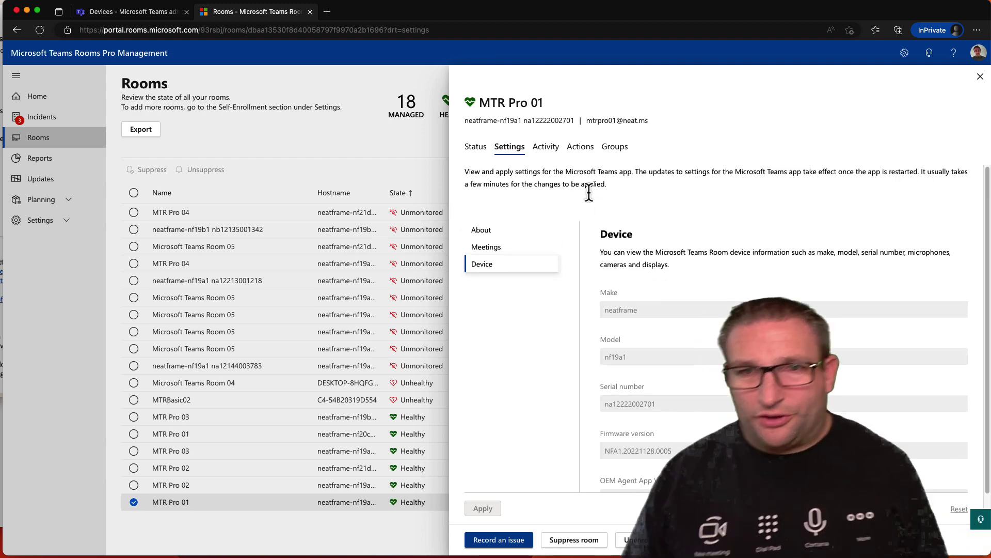
left_click(546, 146)
key("Escape")
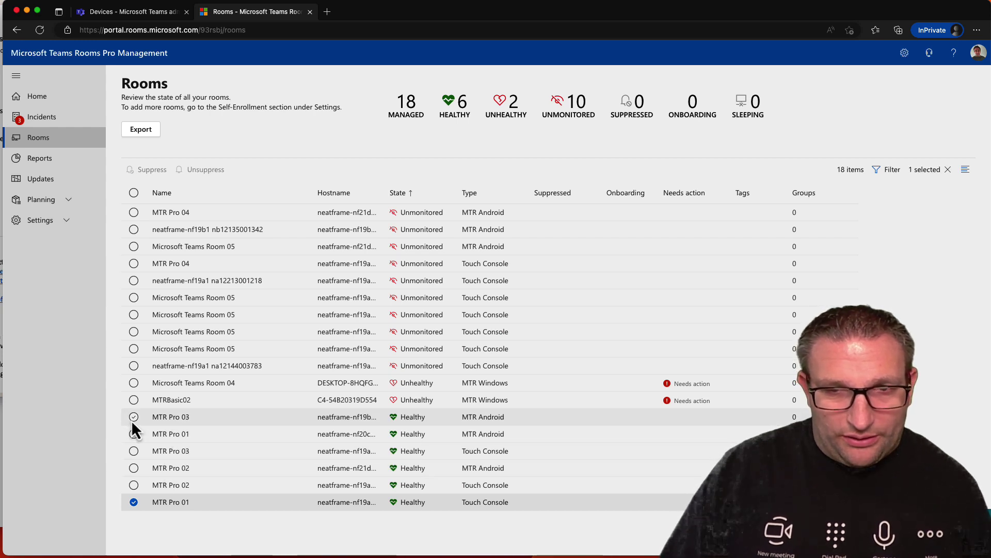
Step: Compare the MTR Pro 03 and MTR Pro 01 Android rooms' settings and activity logs
left_click(163, 419)
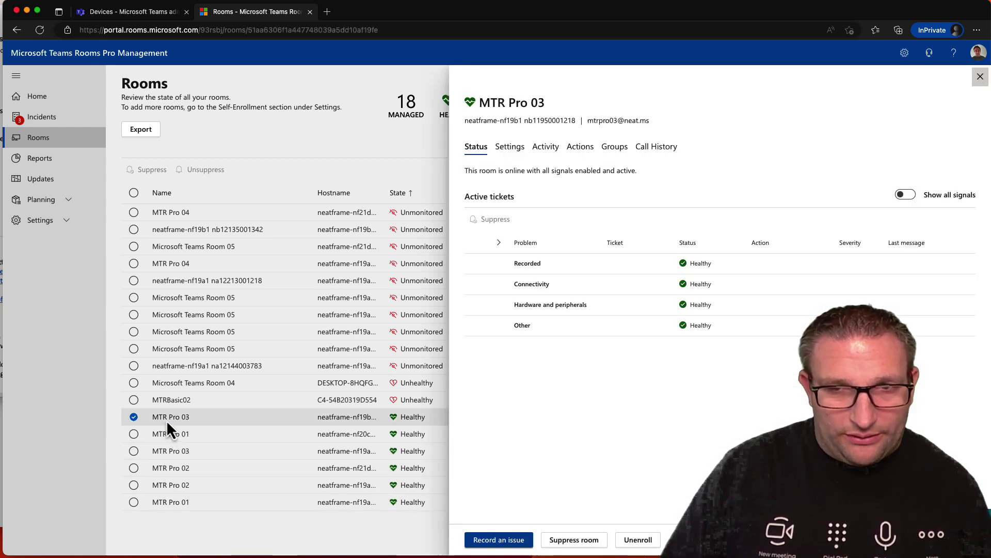
left_click(510, 147)
left_click(545, 147)
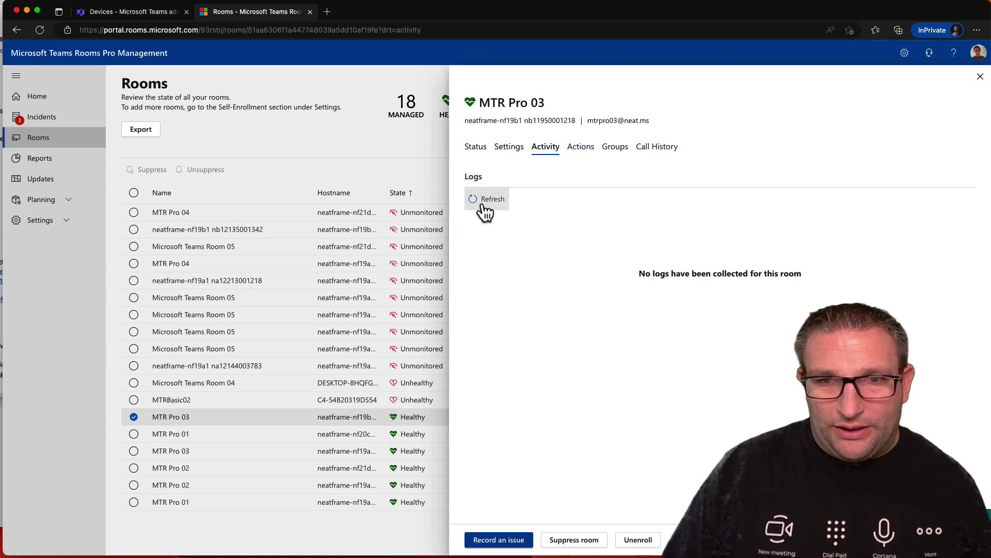
left_click(209, 435)
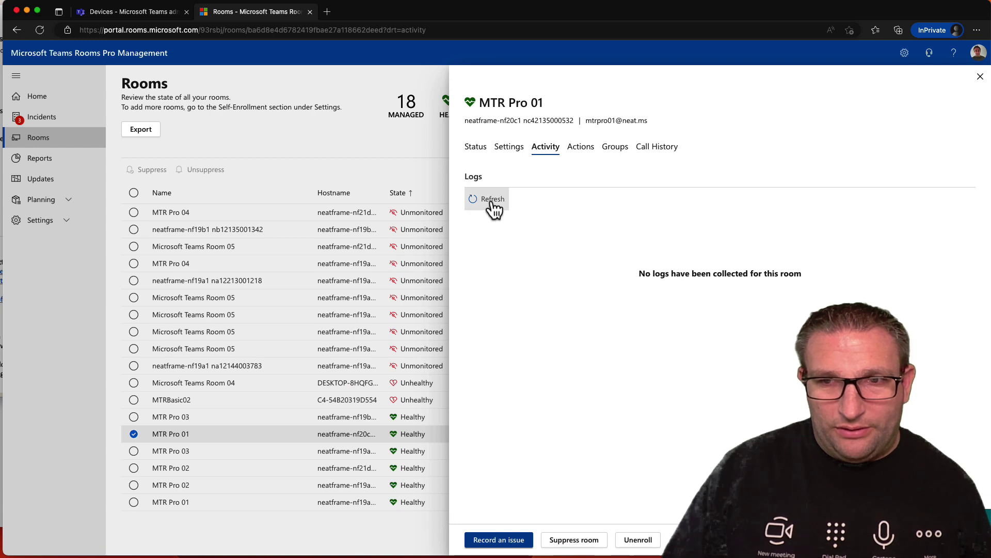
left_click(72, 159)
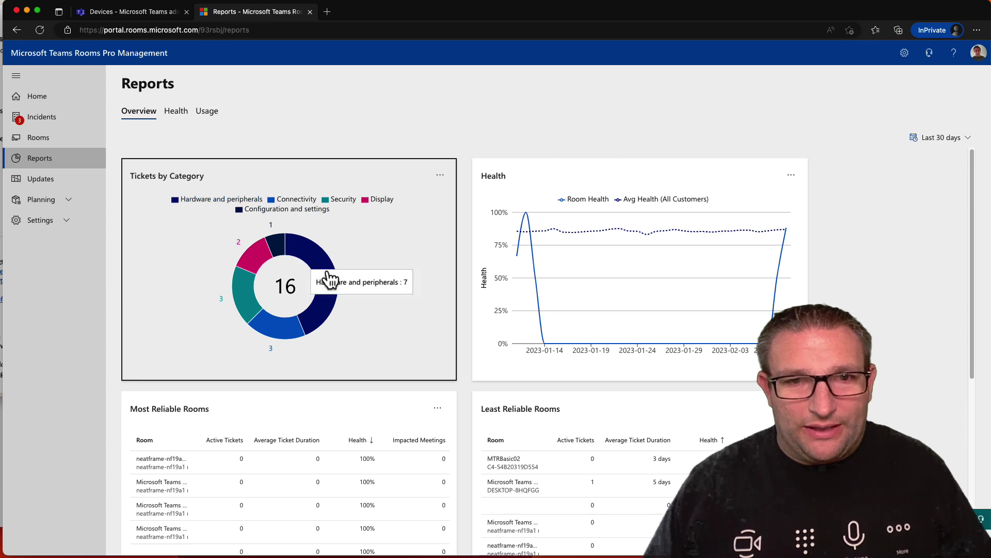
Step: Scroll through the tickets by category, health and most/least reliable rooms reports
scroll(274, 423, "down", 3)
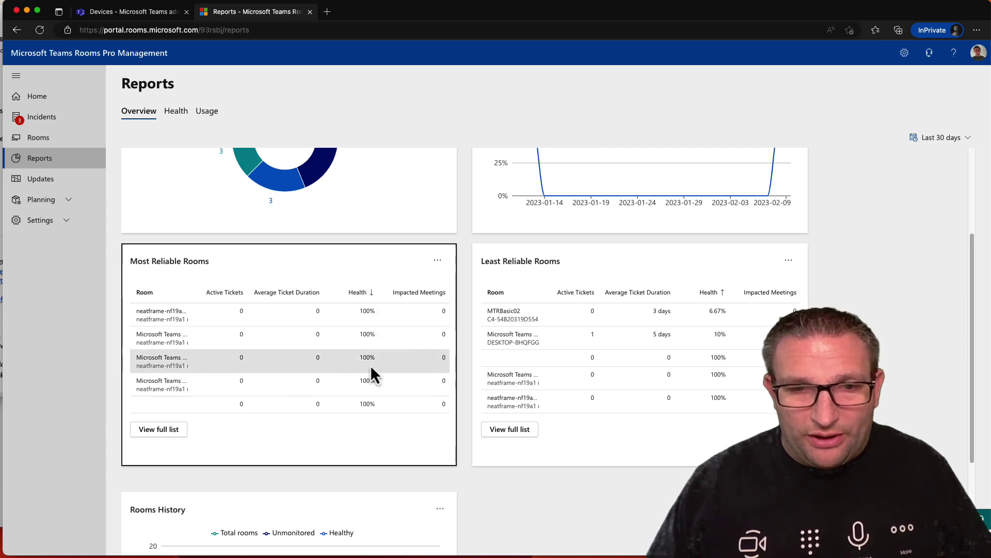
scroll(366, 370, "down", 1)
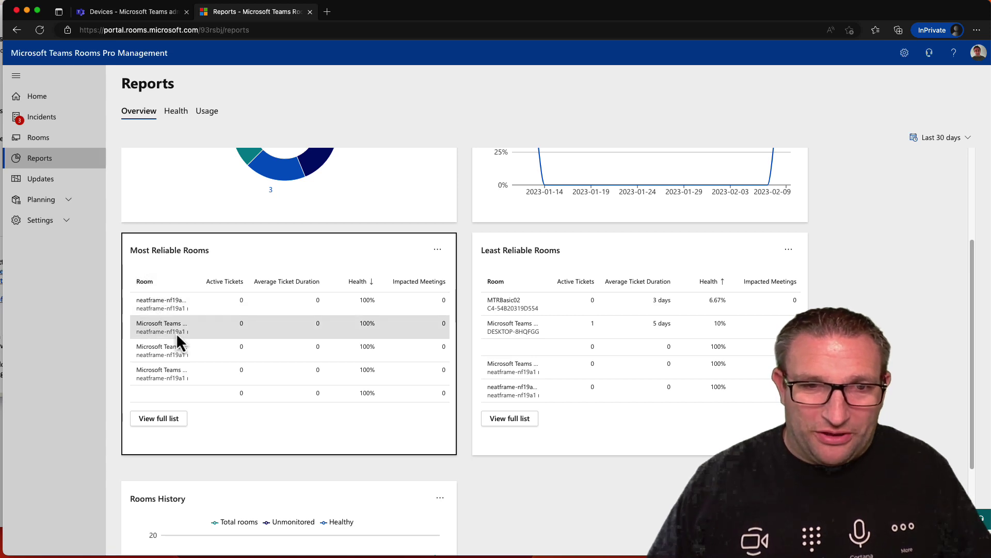
scroll(506, 336, "up", 1)
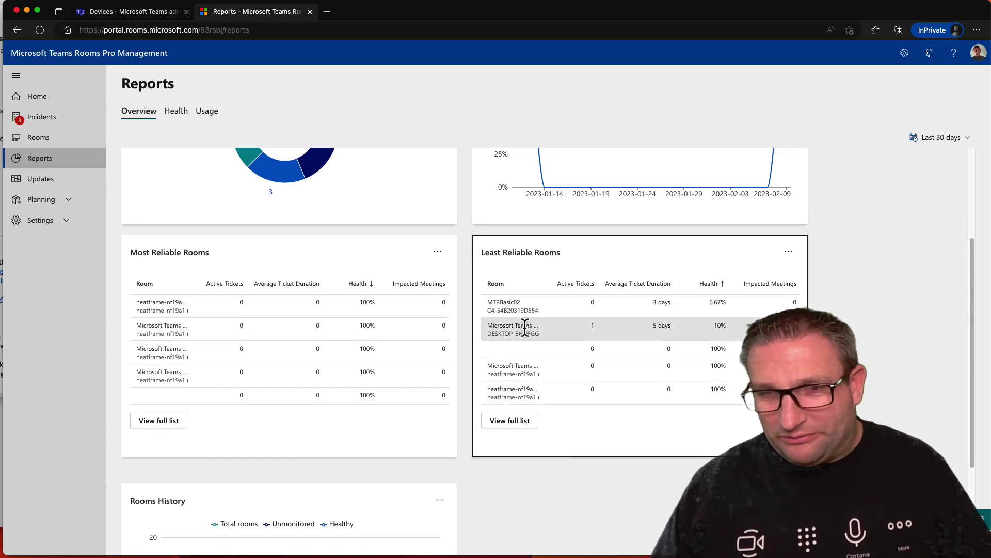
scroll(244, 356, "down", 3)
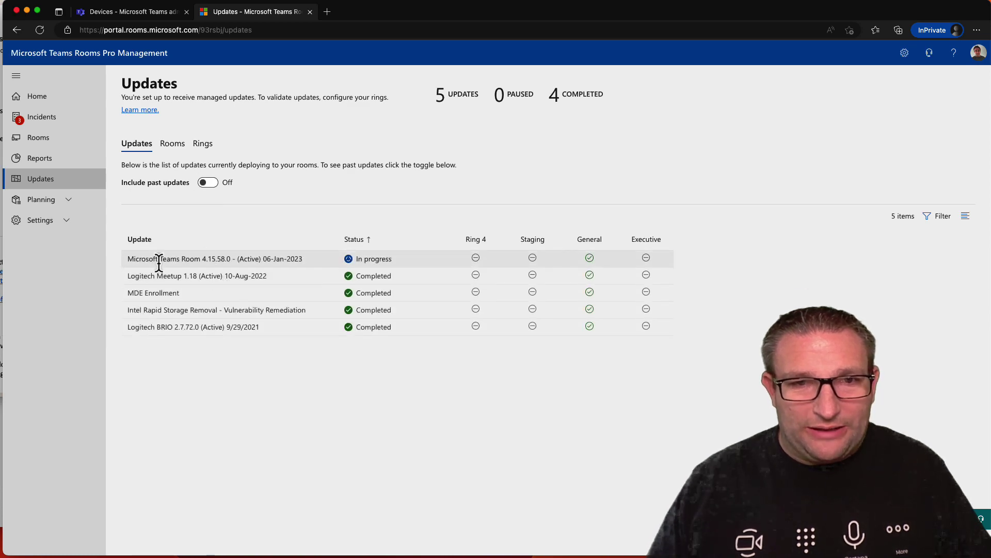
Step: List each room's update ring, then view the four rings: all 18 rooms in General (24 days)
left_click(176, 148)
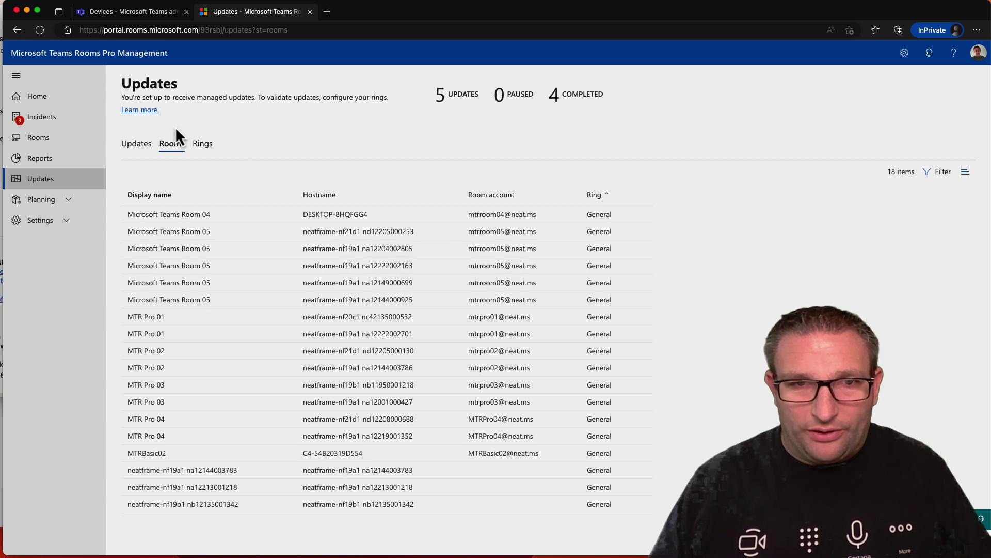
left_click(202, 145)
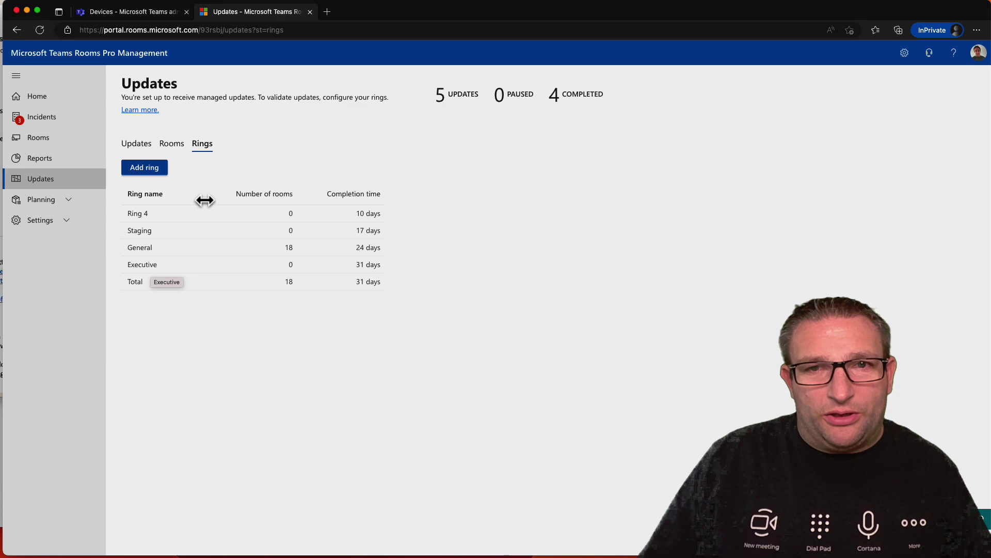
Step: In Teams admin center, select MTR Pro 02 and glance at its tag management panel
left_click(138, 15)
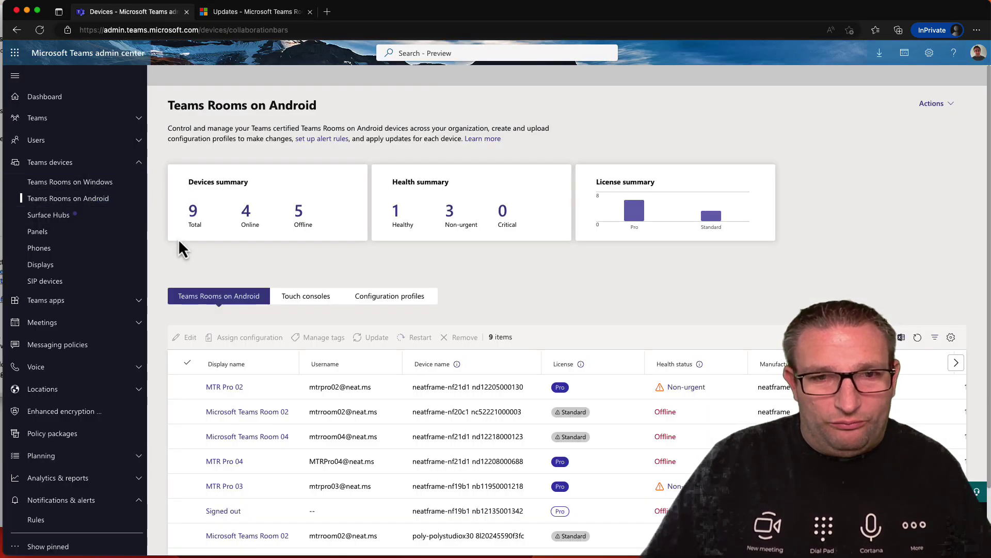
left_click(185, 388)
left_click(304, 340)
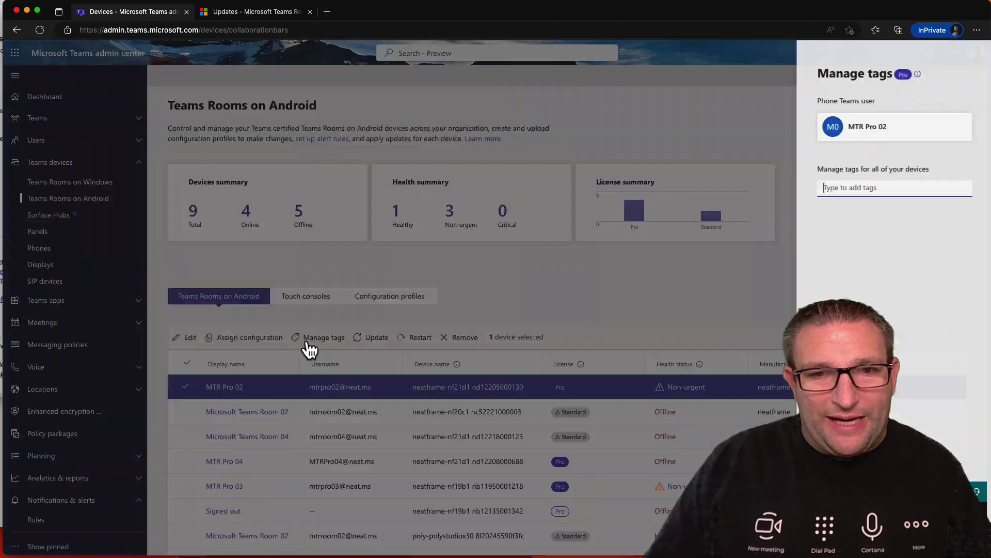
key("Escape")
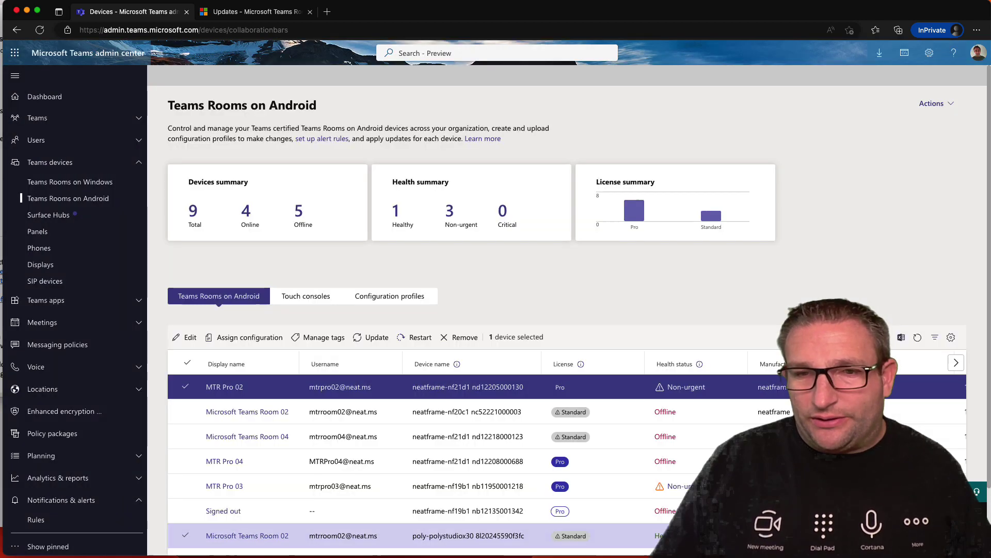
Step: Set MTR Pro 02's firmware auto-update frequency to Defer by 90 days in Update status
left_click(374, 341)
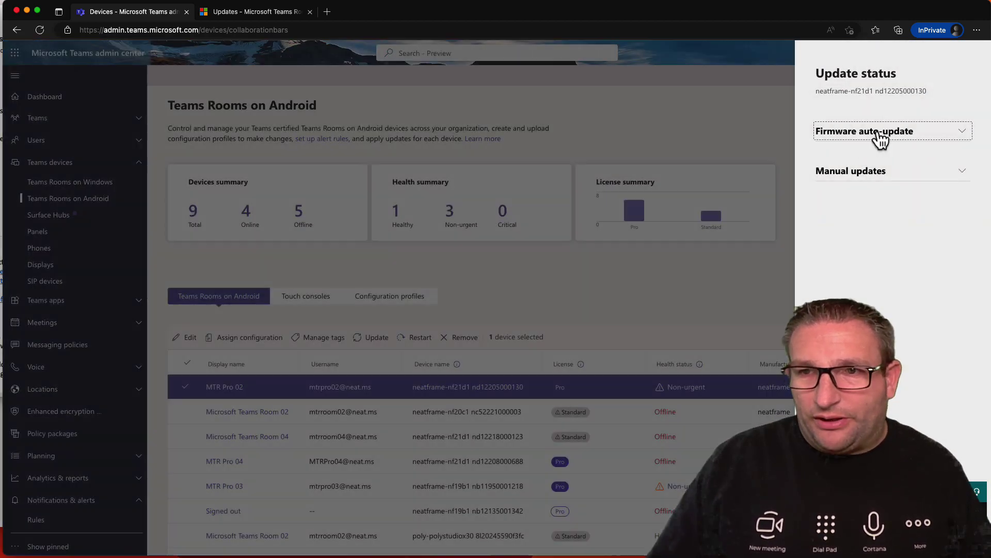
left_click(821, 136)
left_click(873, 172)
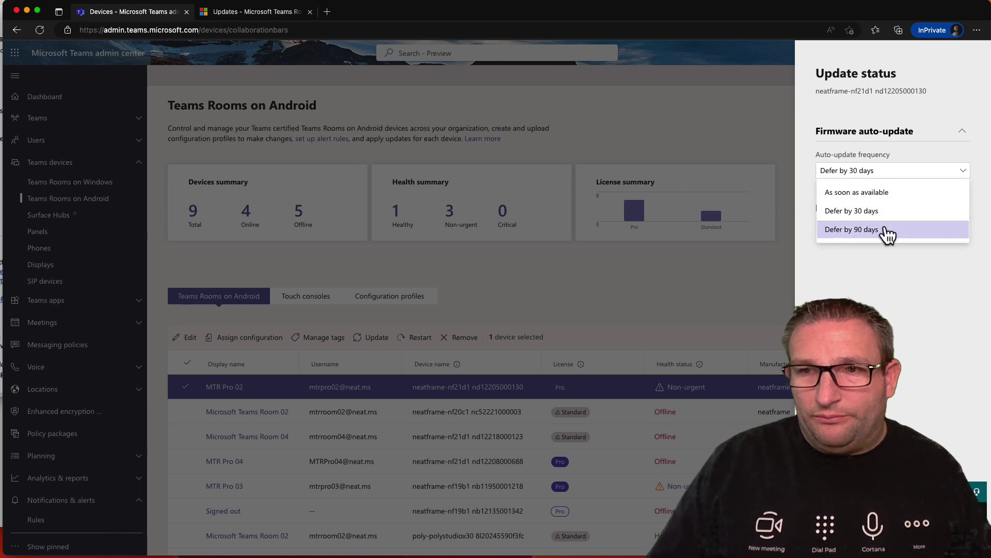
left_click(884, 230)
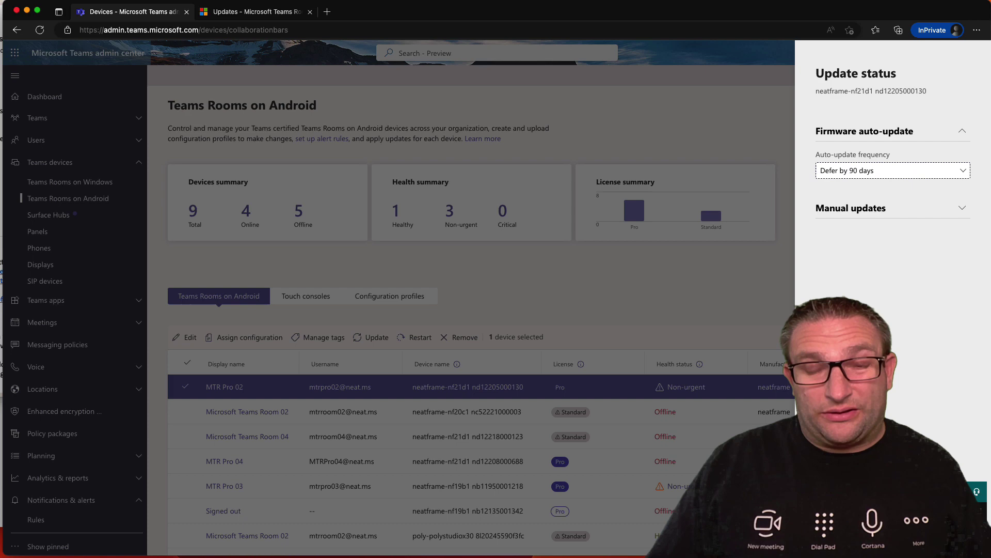
key("Escape")
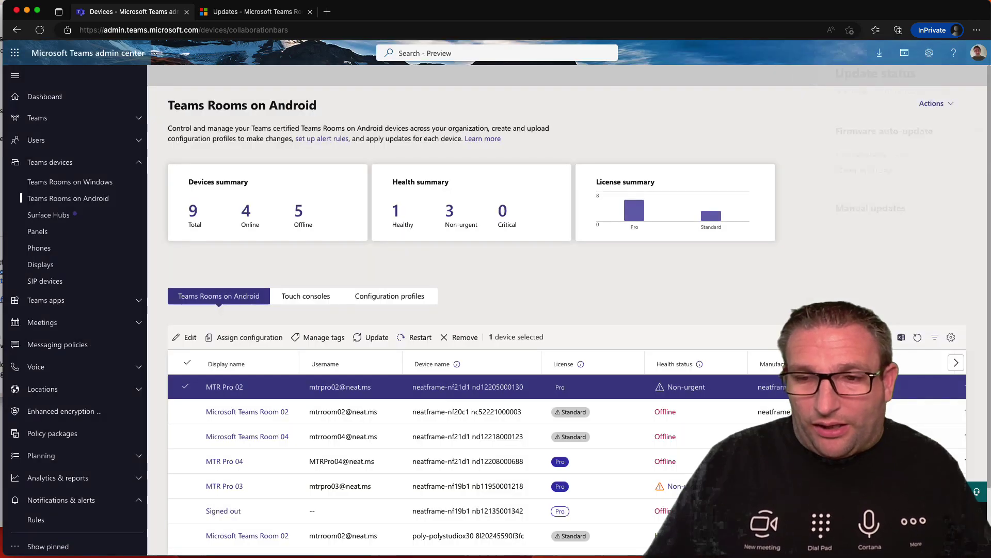
Step: Check the empty room plans in Plan Management, then list the 16 resource accounts with UPNs and locations
left_click(221, 13)
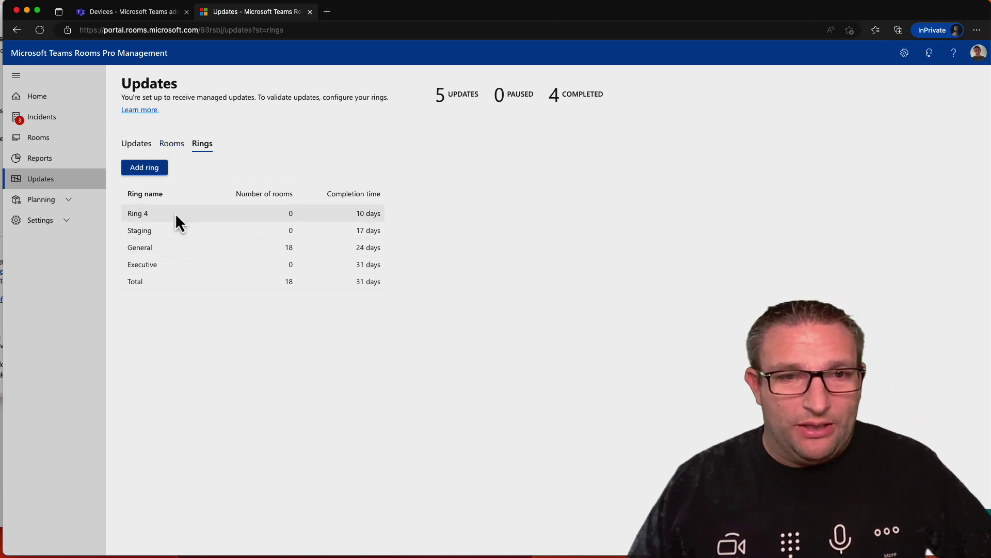
left_click(39, 200)
left_click(62, 222)
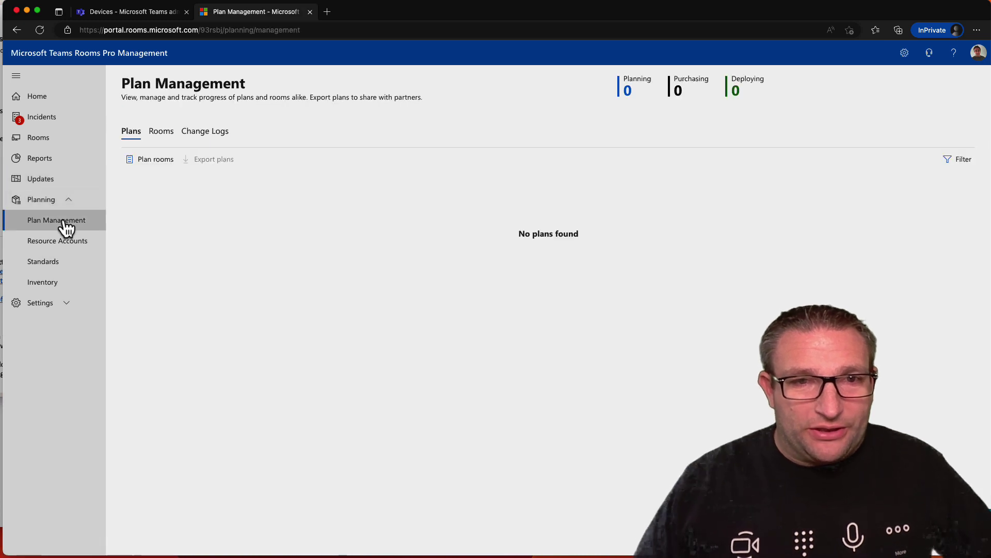
left_click(162, 132)
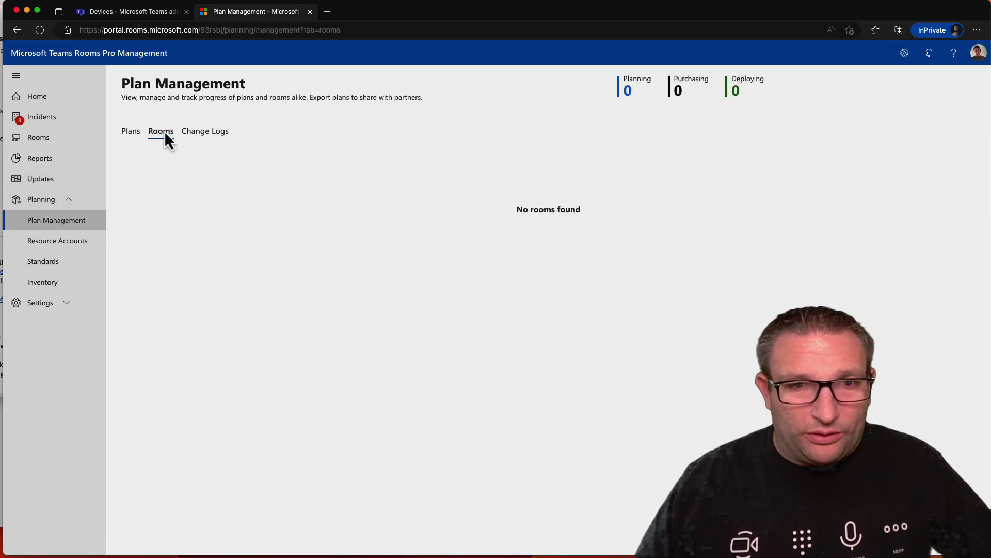
left_click(57, 241)
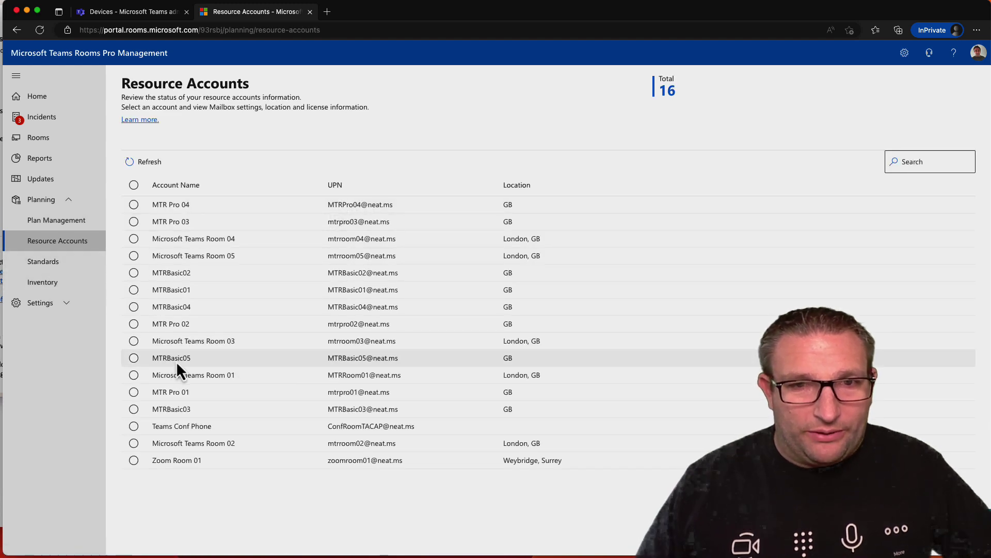
Step: Review the Small Room standard's Configuration, Activity and General tabs, then check Discovered Devices (none found)
left_click(31, 264)
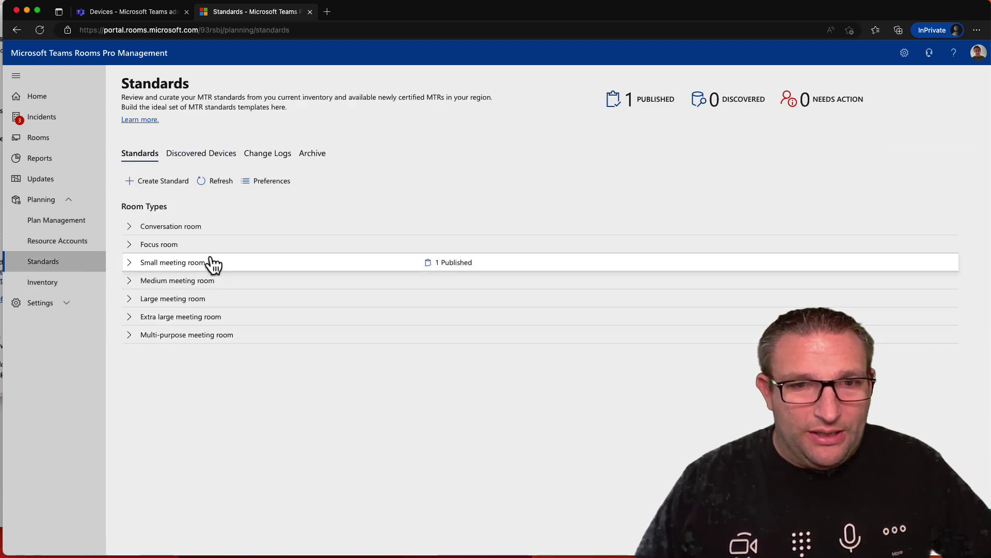
left_click(131, 264)
left_click(170, 305)
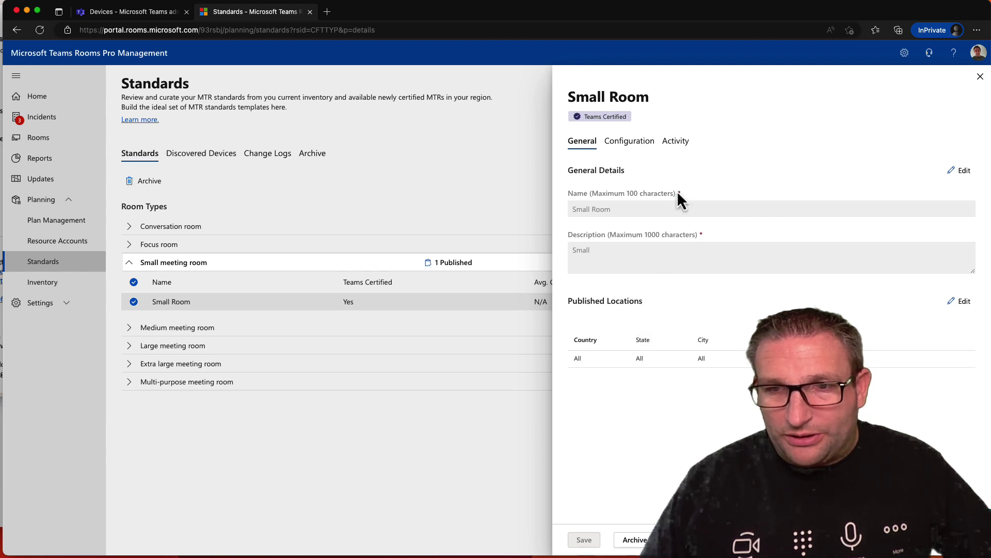
left_click(629, 142)
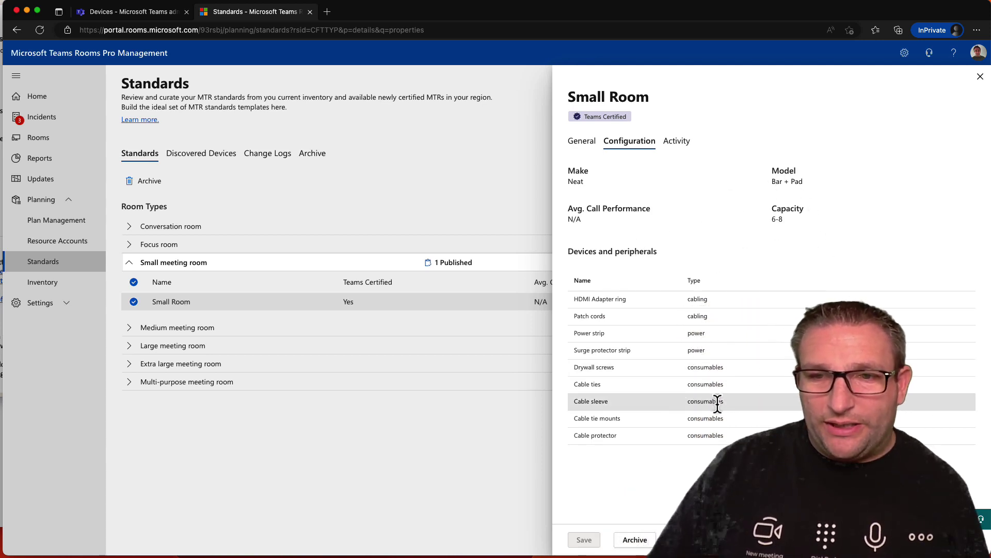
left_click(675, 141)
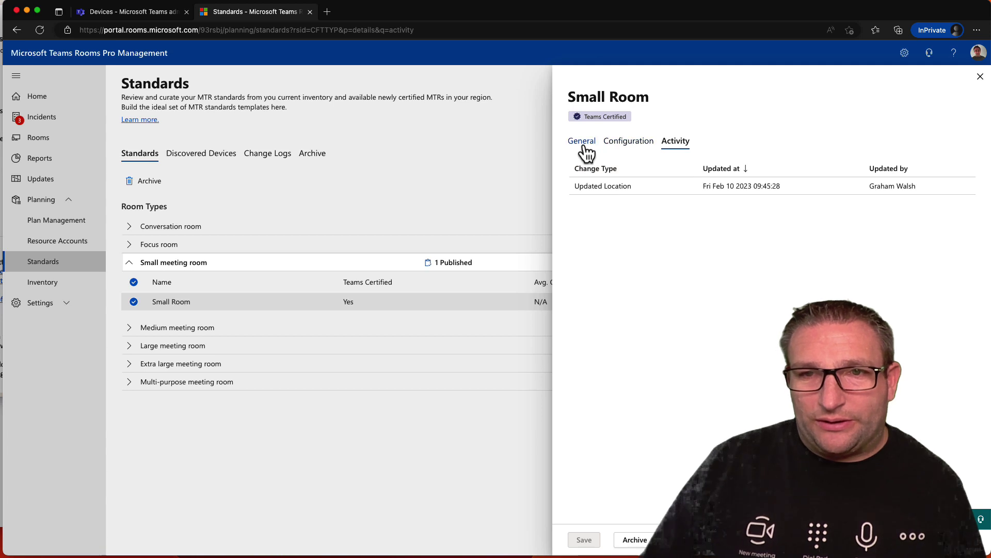
left_click(582, 141)
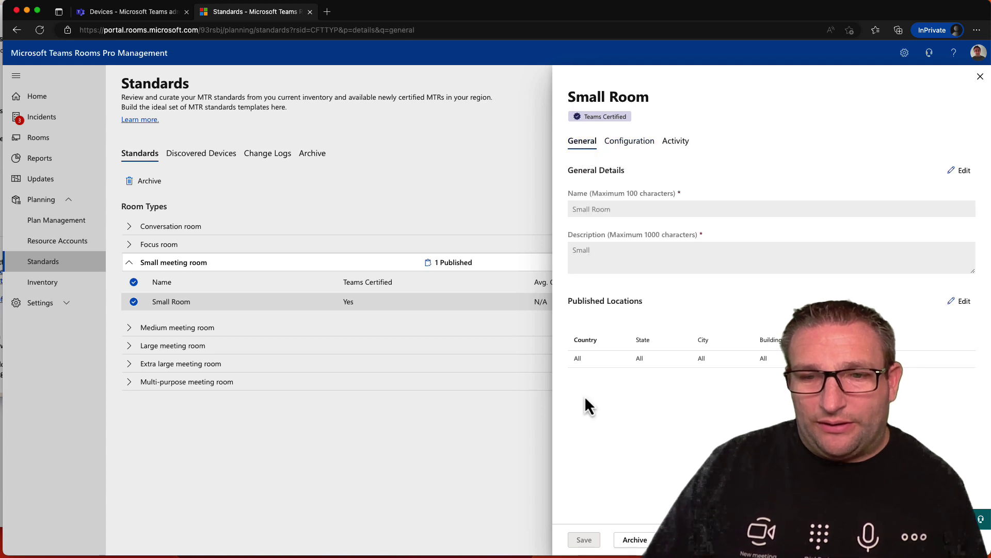
left_click(979, 77)
left_click(202, 153)
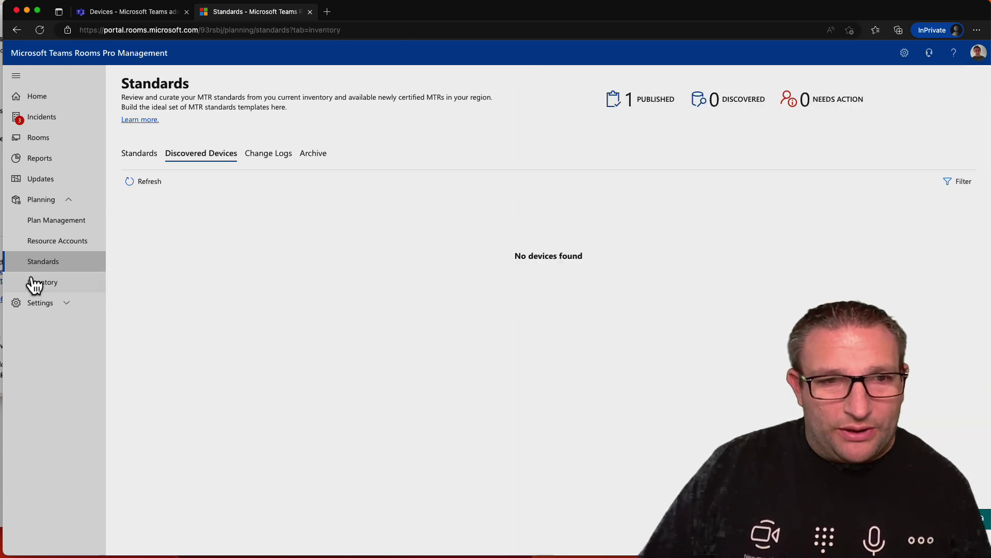
Step: Filter the room inventory to GB, look through the ServiceNow settings, then view the empty Partner Management page
left_click(43, 283)
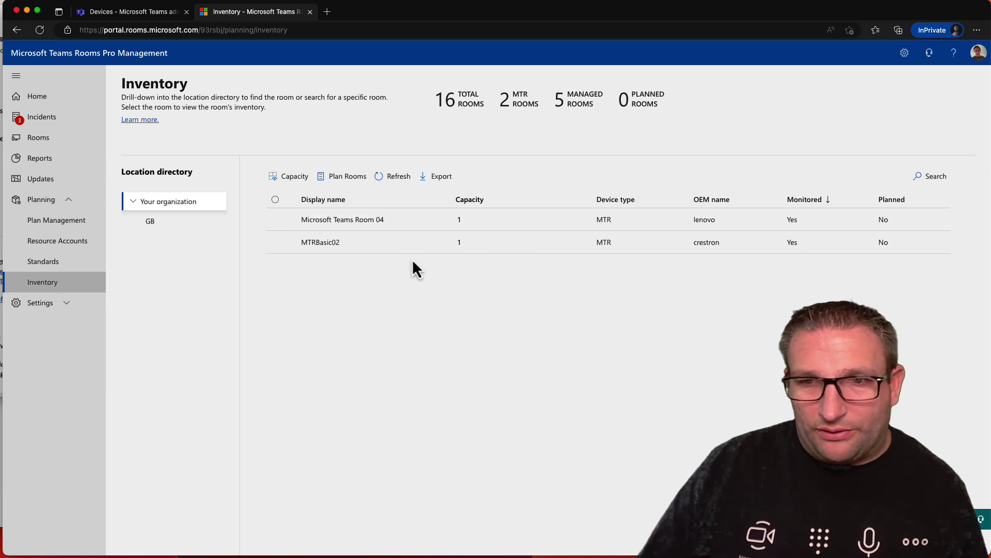
left_click(145, 225)
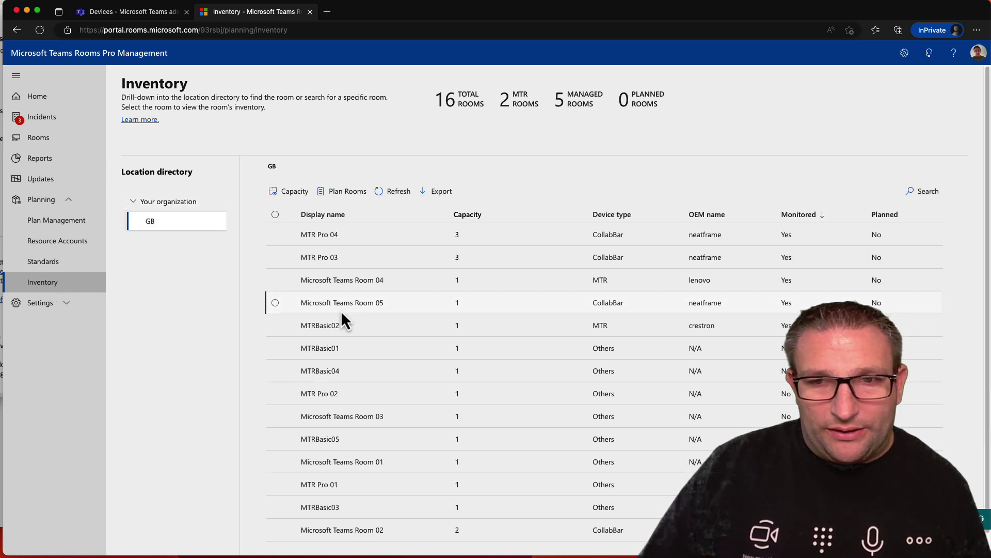
left_click(60, 306)
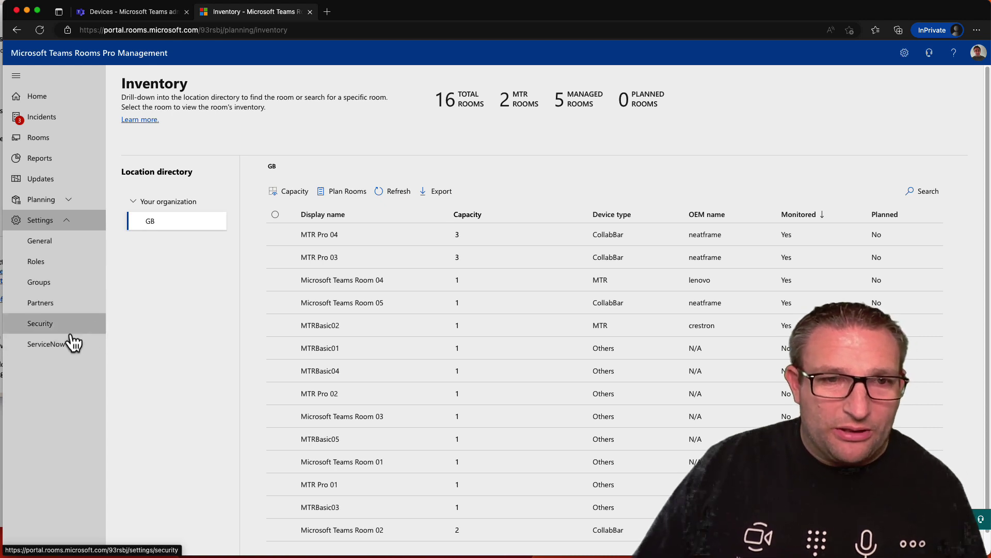
left_click(65, 352)
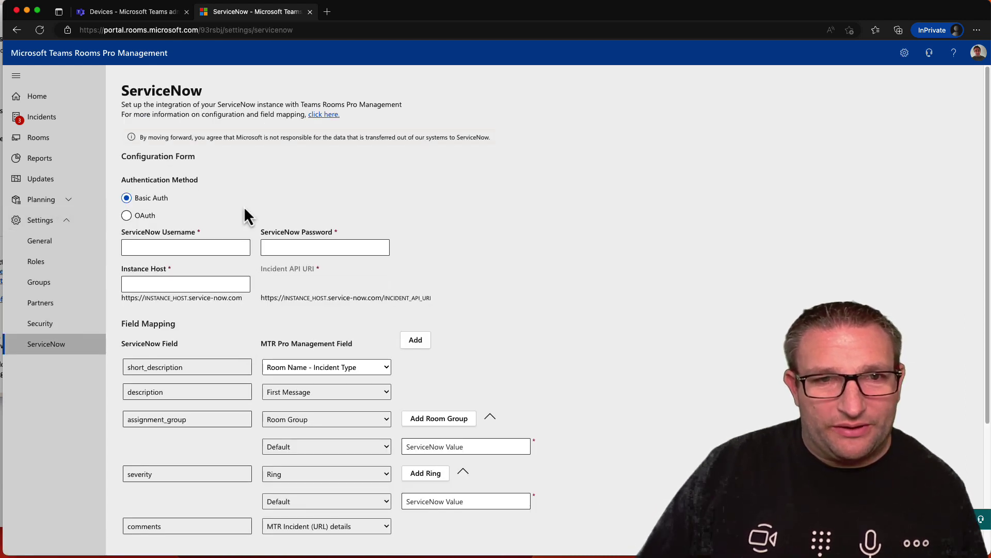
scroll(229, 246, "down", 5)
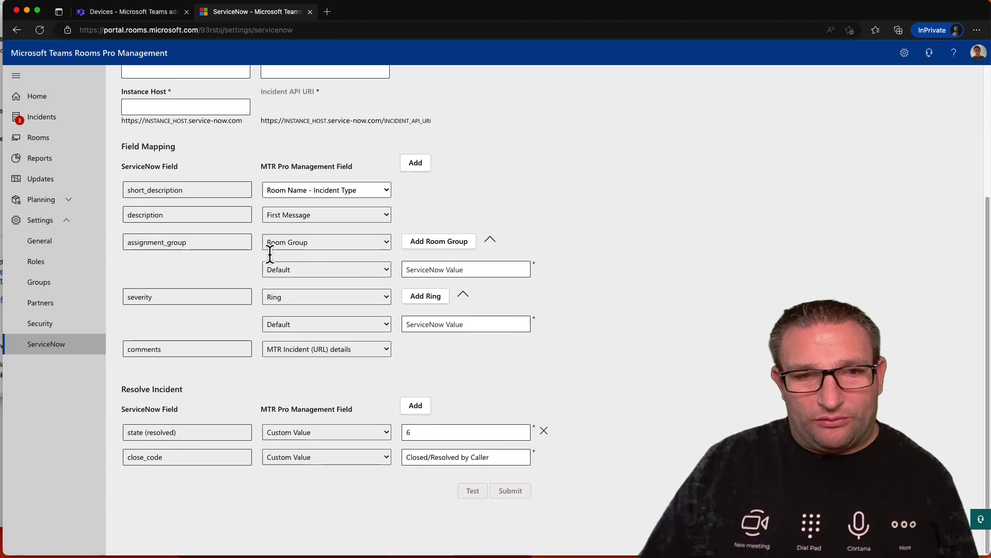
scroll(270, 256, "up", 5)
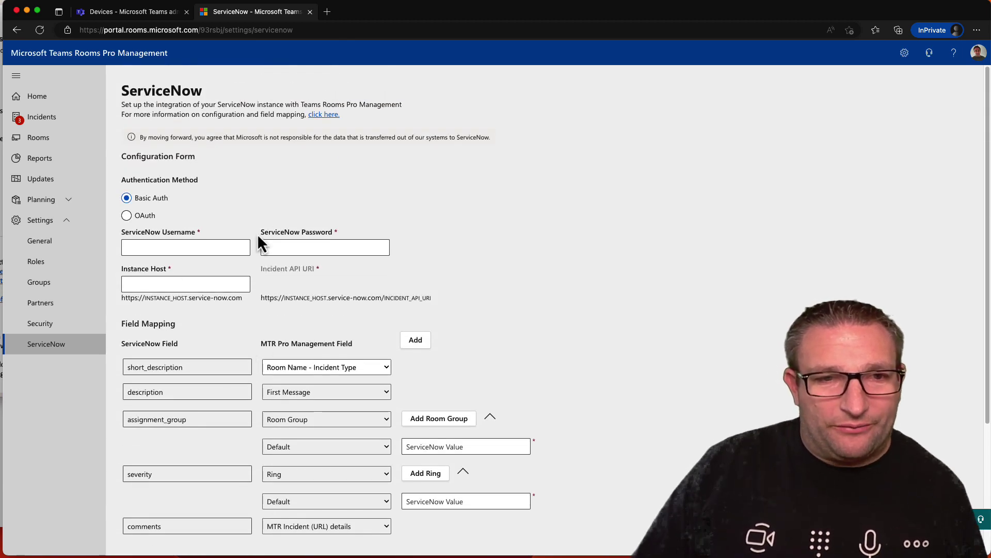
left_click(75, 308)
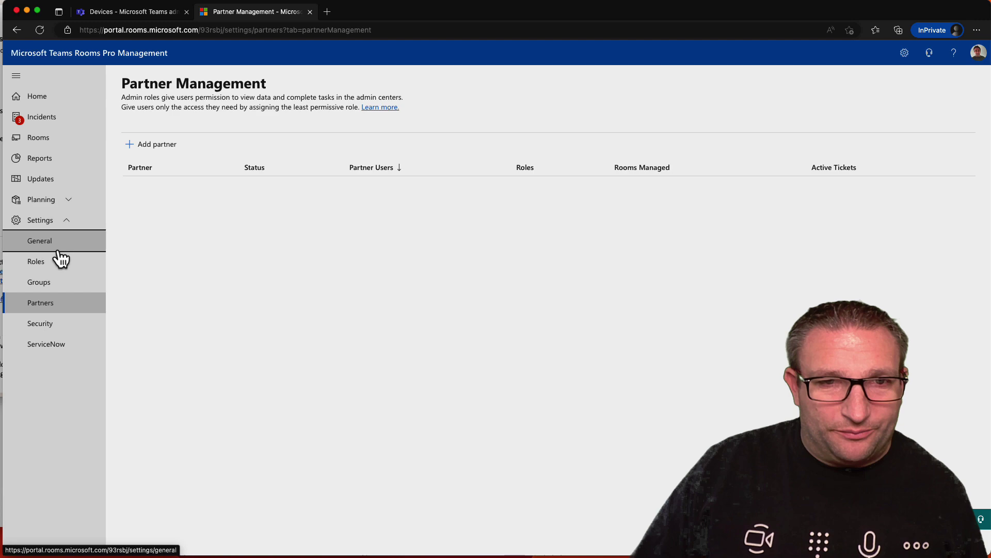
Step: Look over General settings, then view active incidents with Hardware and peripherals expanded
left_click(58, 250)
scroll(228, 355, "down", 3)
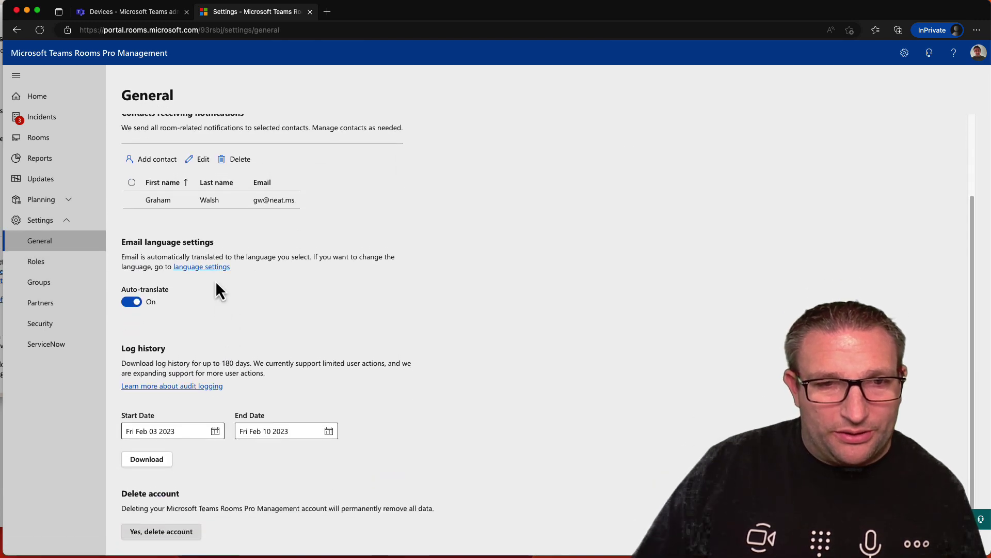
scroll(280, 333, "up", 3)
left_click(38, 98)
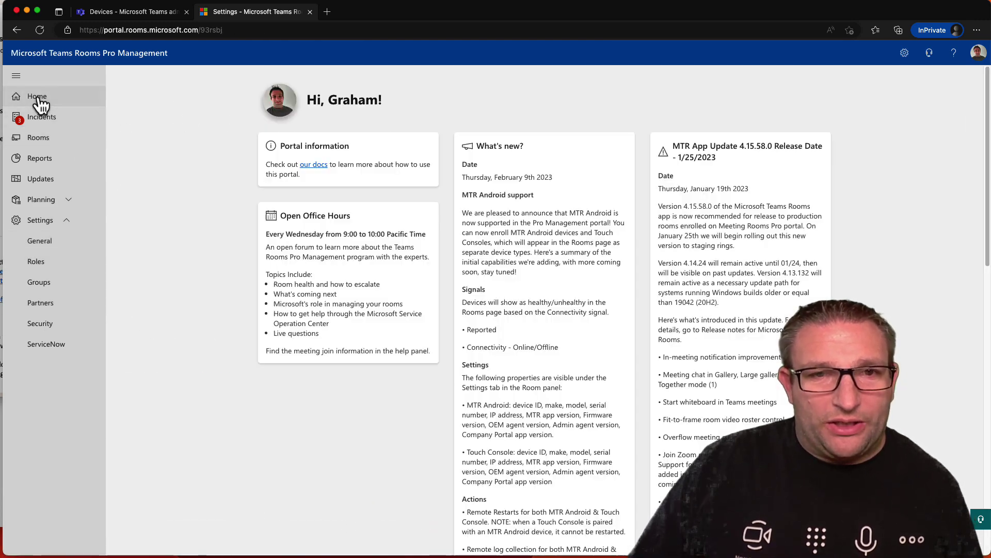
left_click(51, 124)
left_click(131, 209)
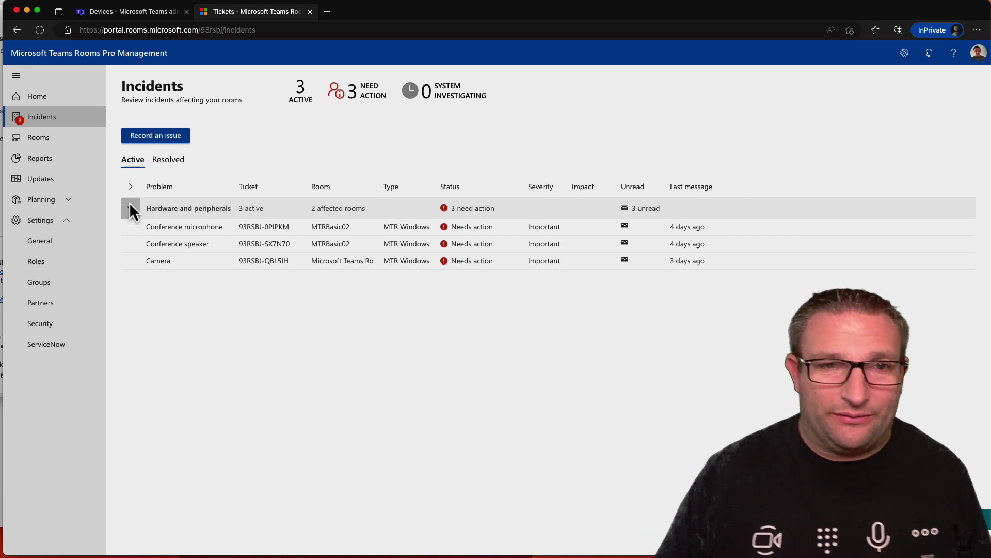
Step: Check Microsoft Teams Room 04's hardware and peripherals camera ticket from the Rooms list
left_click(47, 148)
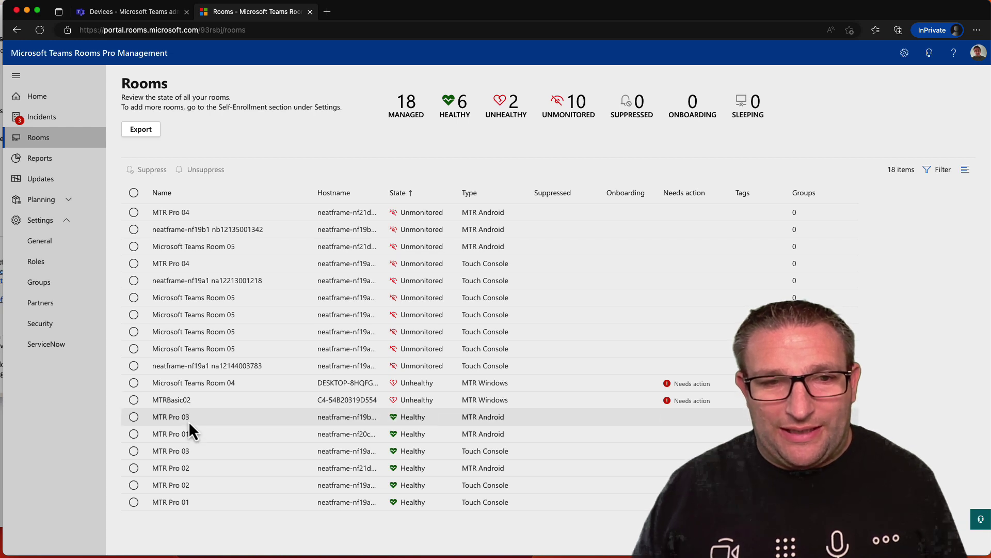
left_click(210, 388)
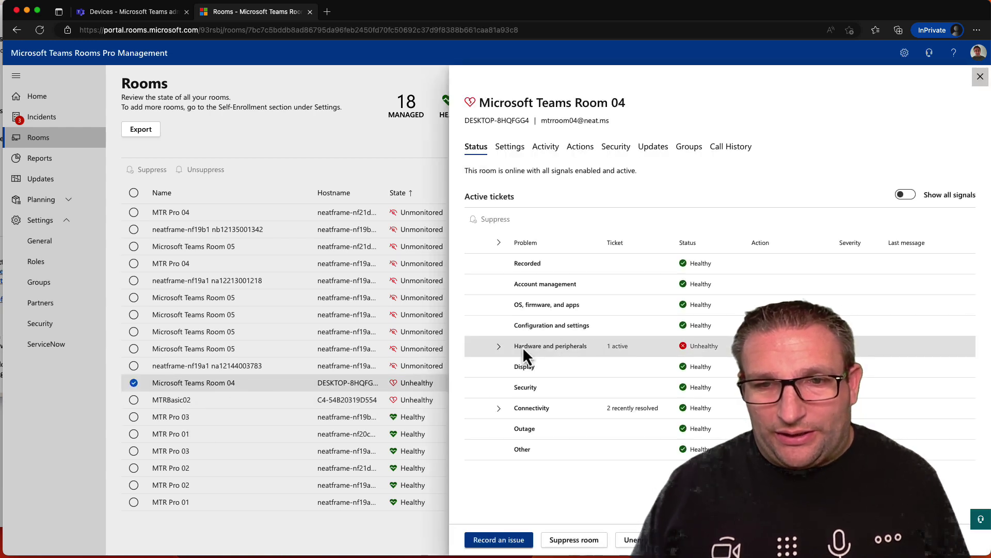
left_click(503, 348)
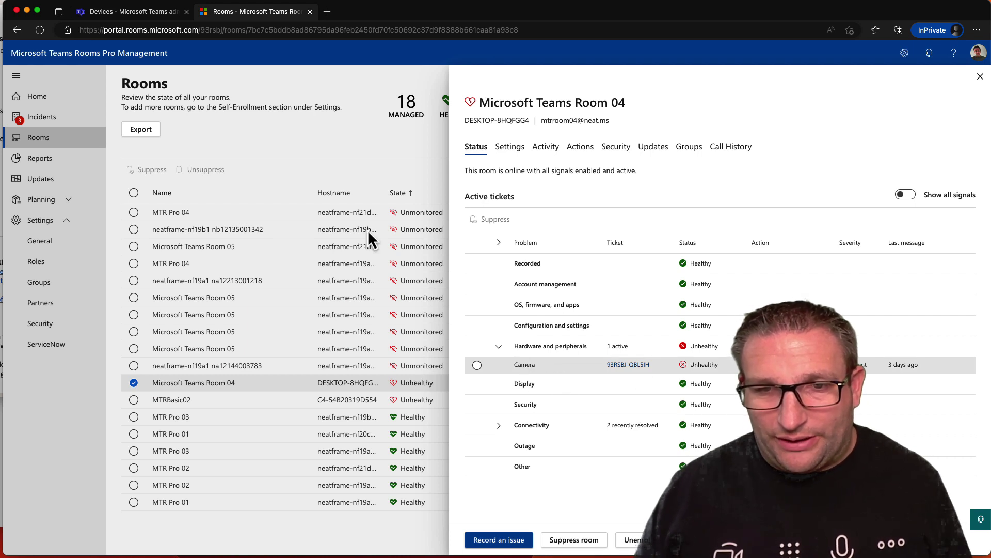
left_click(981, 77)
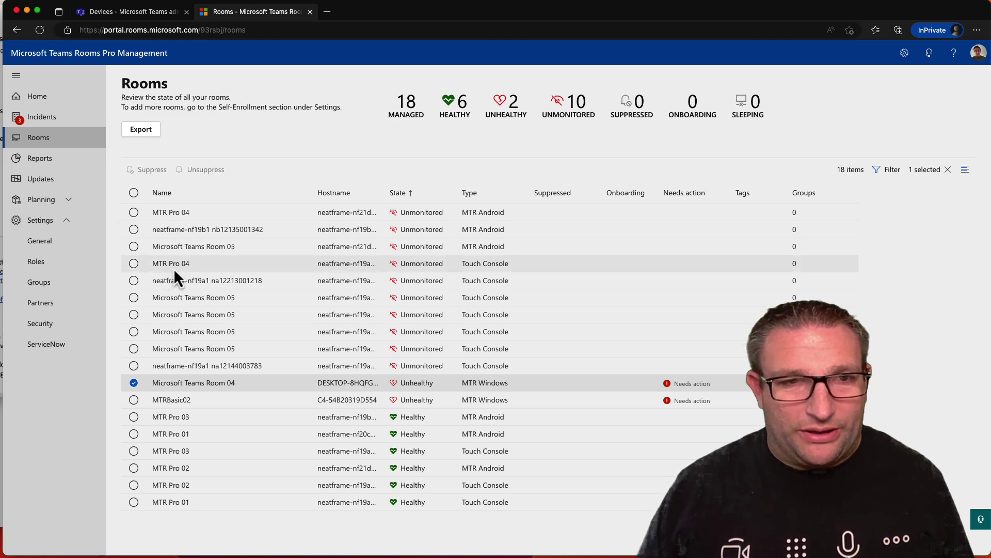
Step: View the UK Offices and Default MTRoA Android configuration profiles, then return to the Rooms Pro home page
left_click(32, 98)
left_click(165, 13)
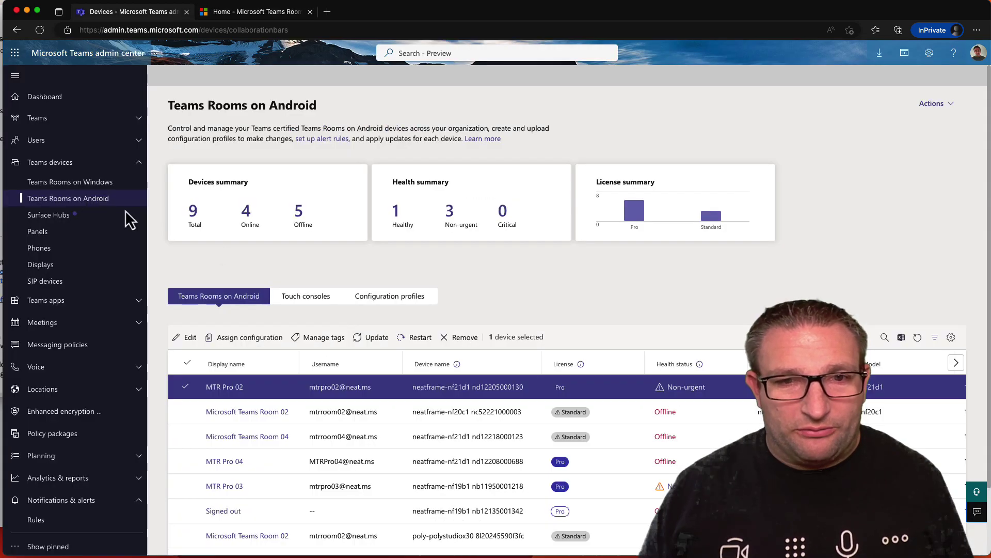
left_click(388, 298)
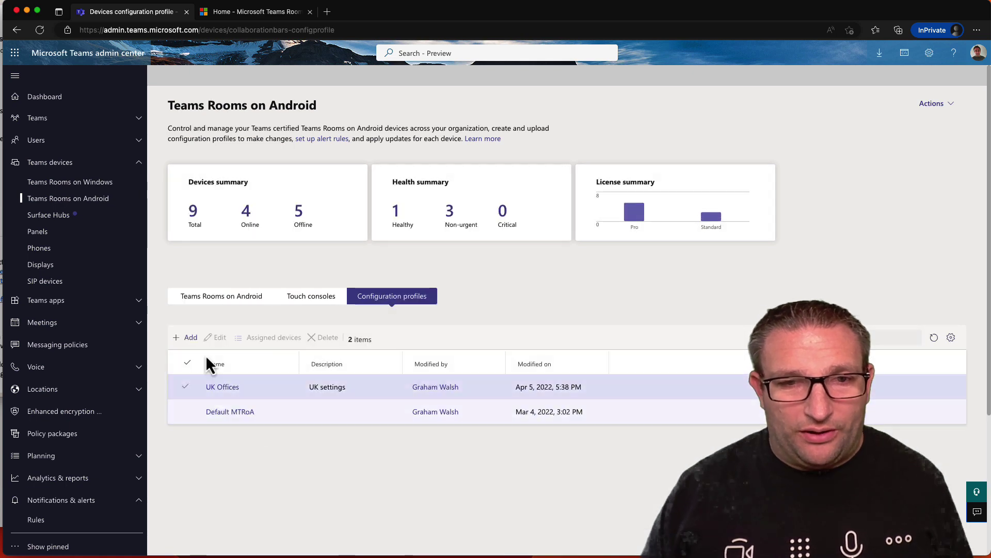
left_click(245, 14)
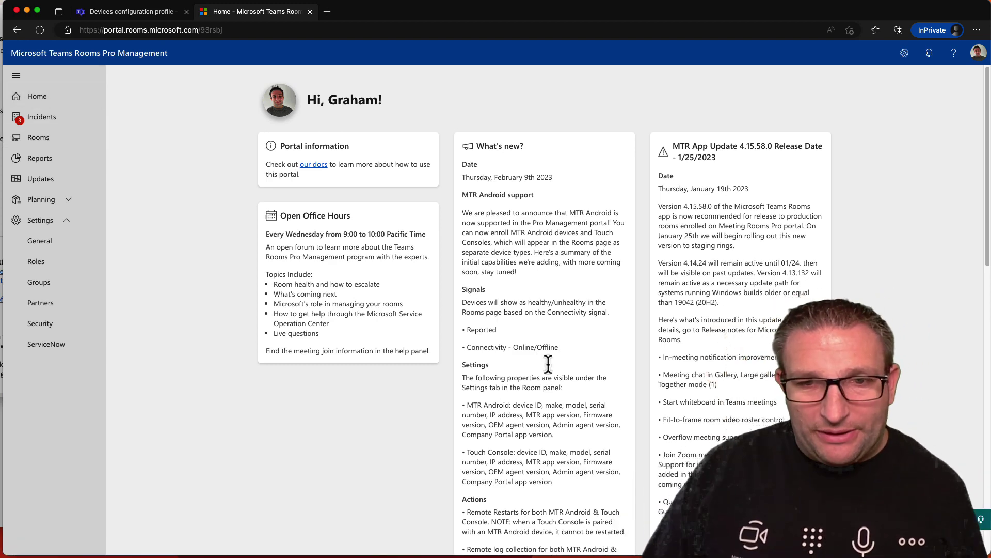
scroll(548, 364, "down", 3)
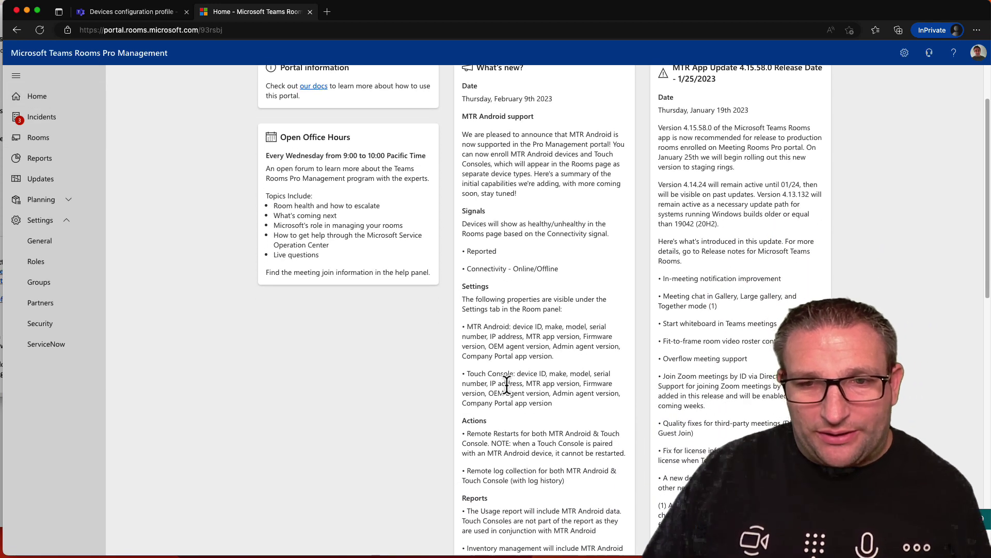
scroll(507, 385, "down", 2)
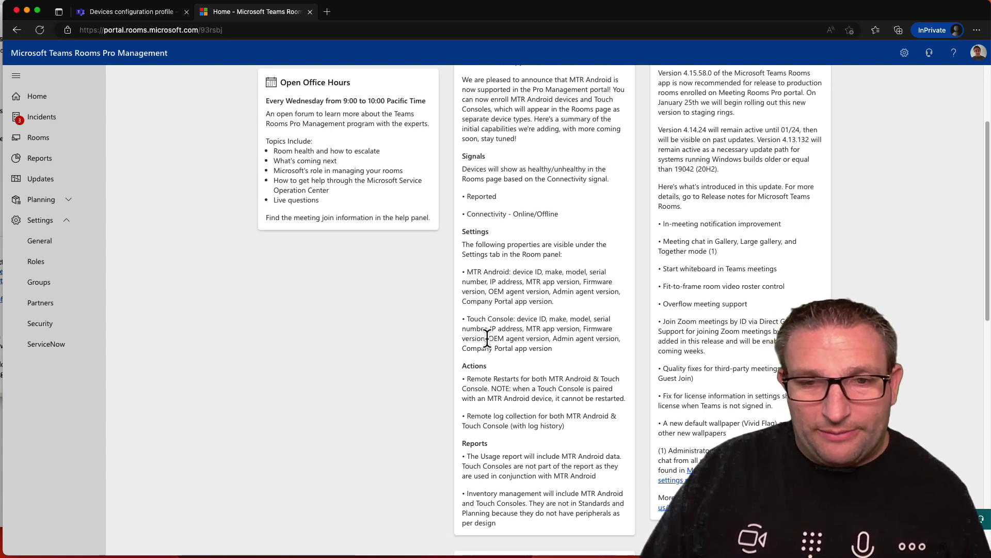
scroll(485, 334, "down", 1)
left_click_drag(471, 443, 598, 469)
left_click(463, 458)
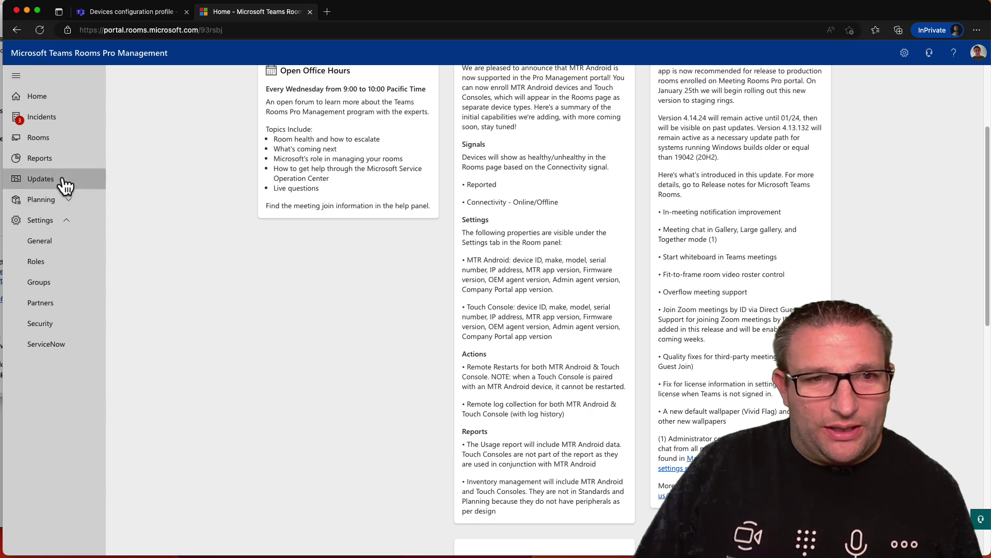
Step: Open Reports and view the rooms' Health report, then the Usage report
left_click(48, 160)
left_click(175, 110)
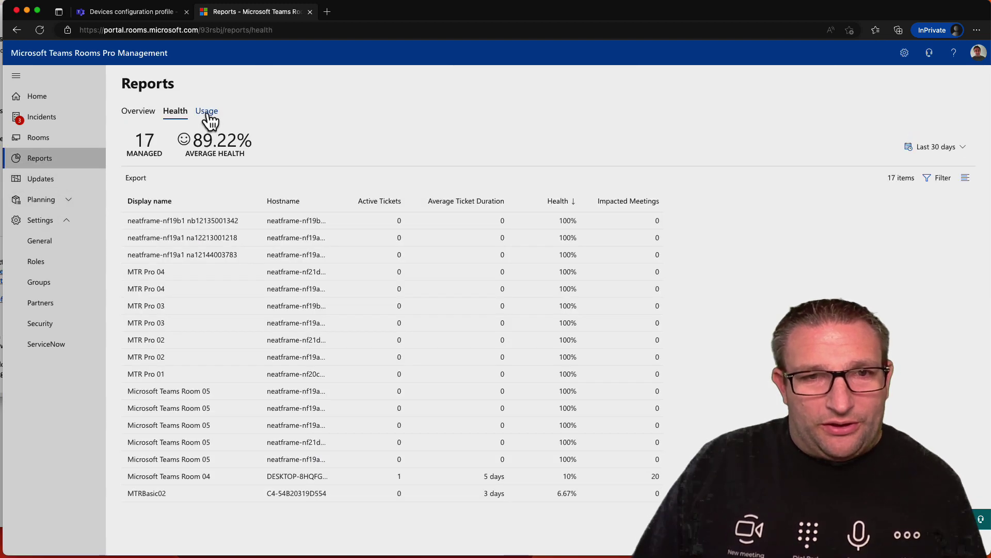
left_click(208, 111)
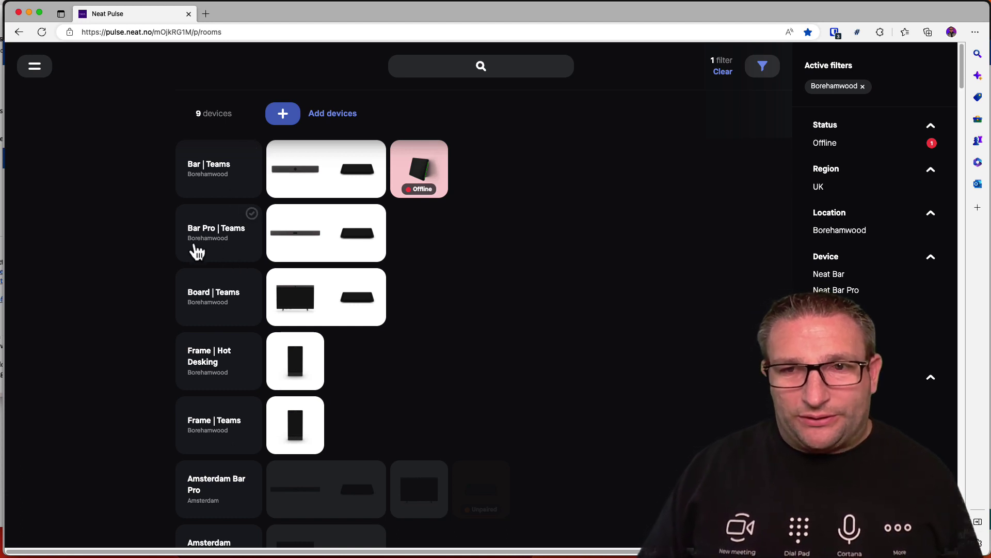
Step: Open the Bar | Teams room's Neat Bar and Neat Pad details, checking the profile list without changing it
left_click(240, 249)
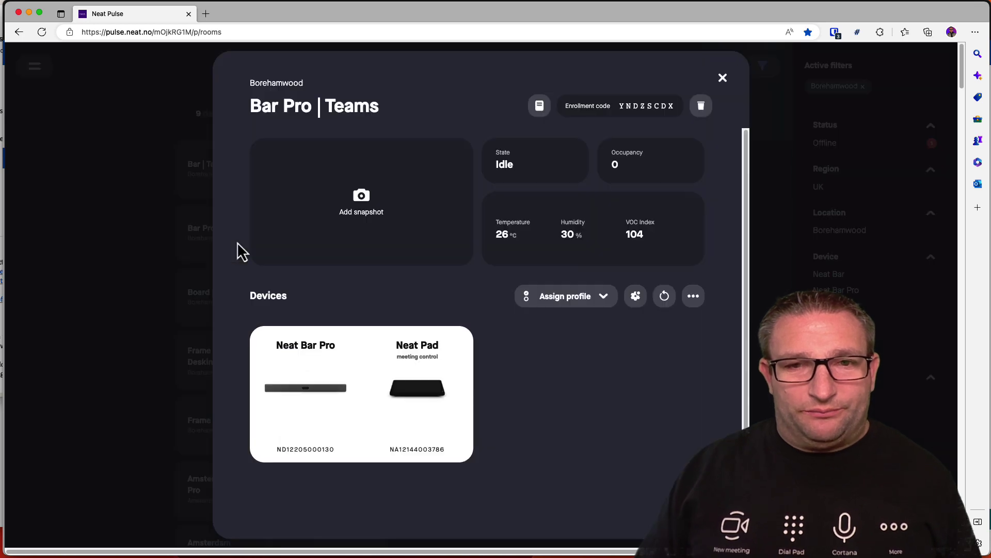
left_click(723, 78)
left_click(217, 181)
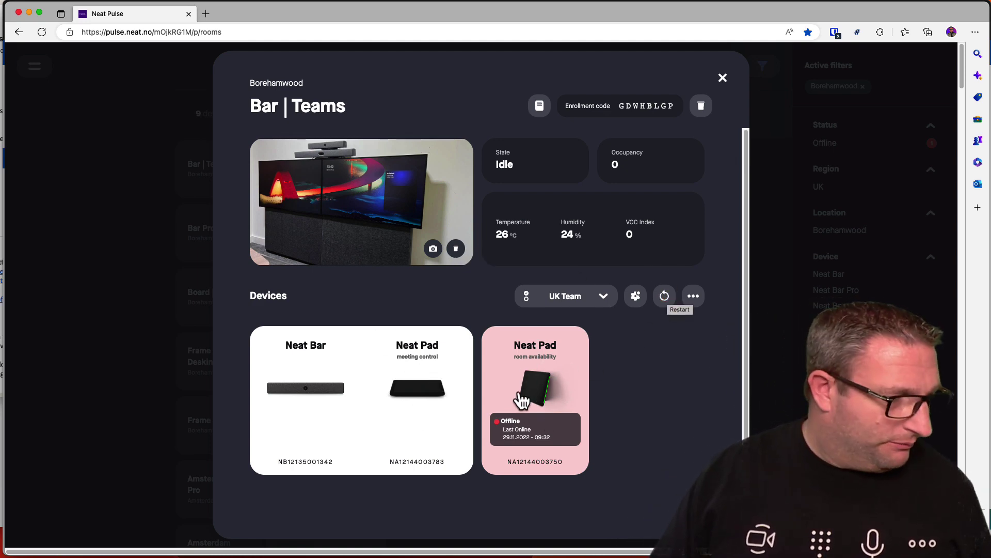
left_click(415, 384)
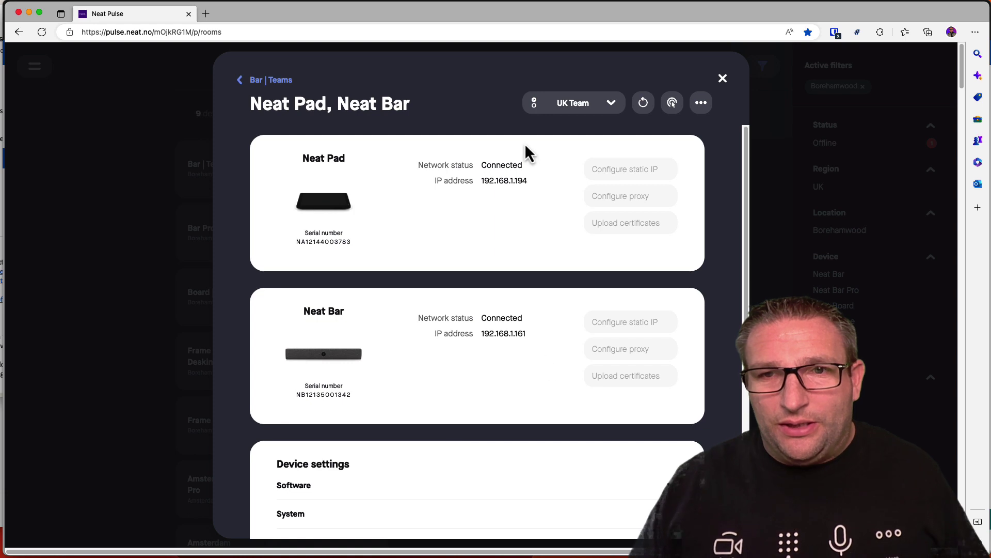
left_click(602, 106)
left_click(544, 72)
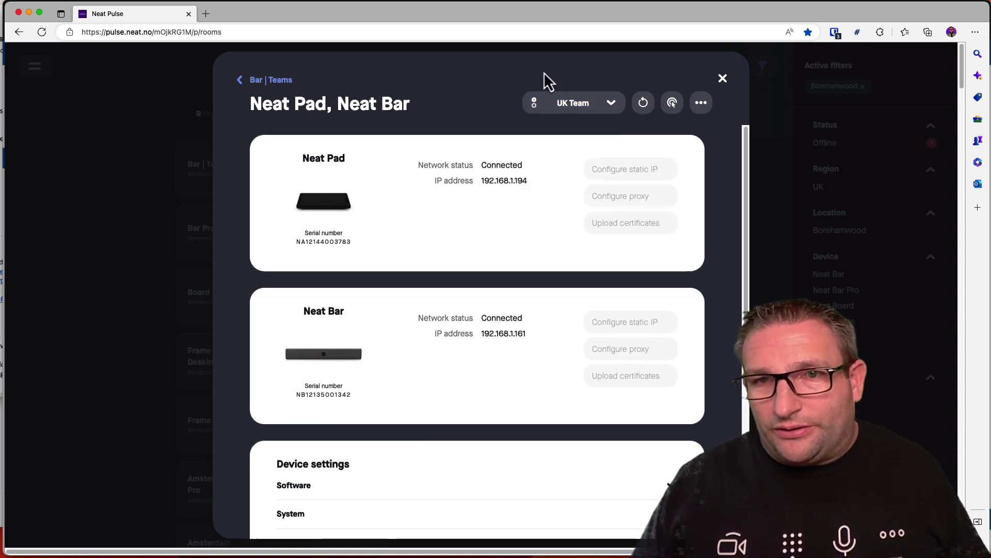
Step: Remote-control the Bar | Teams Neat Pad and launch Whiteboard on its screen
left_click(672, 102)
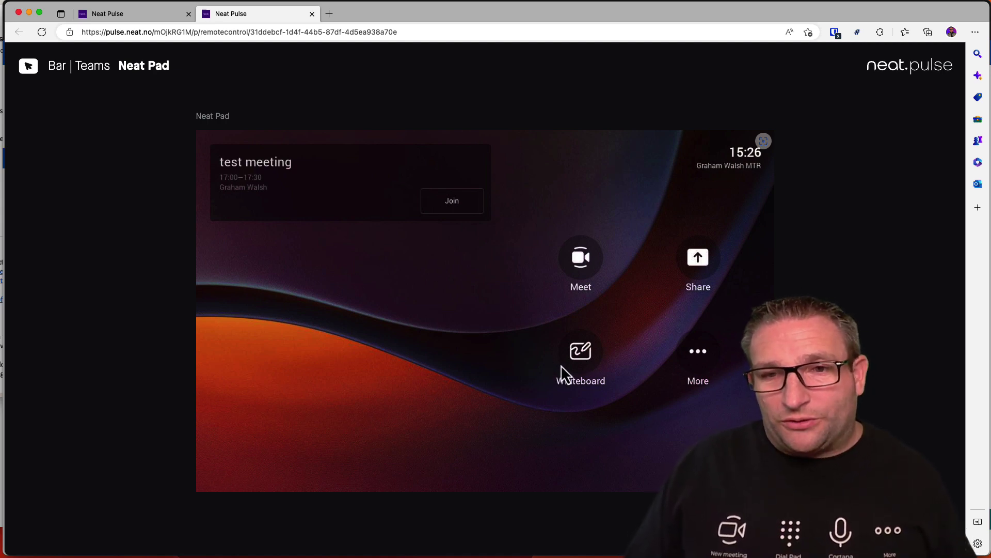
left_click(583, 358)
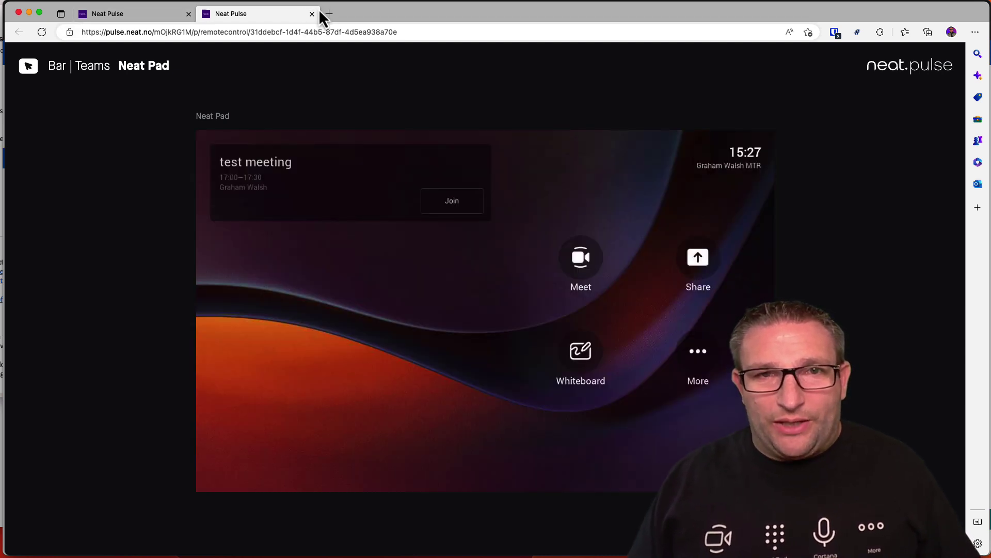
Step: Close the Neat Pad remote session and open the Frame | Hot Desking device details
left_click(311, 14)
key("Escape")
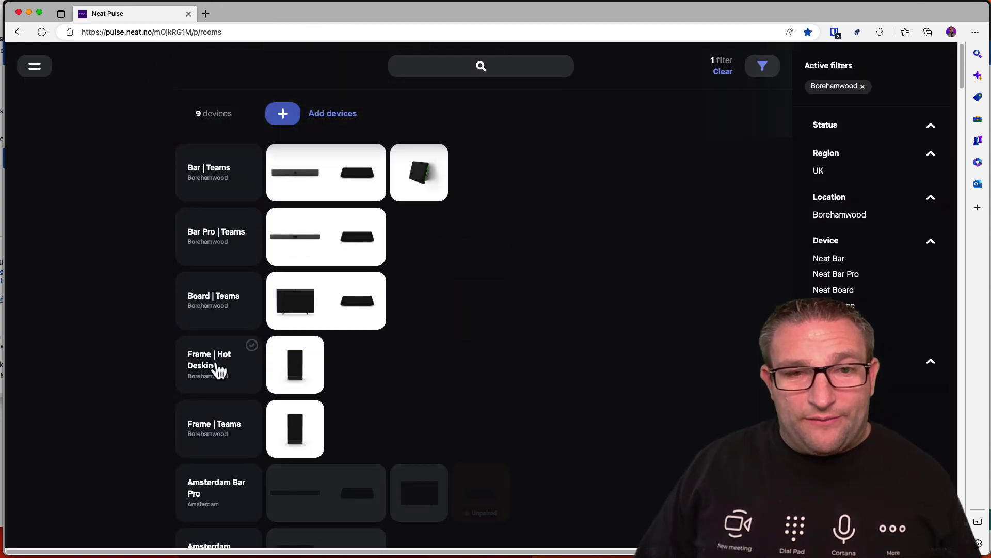
left_click(290, 370)
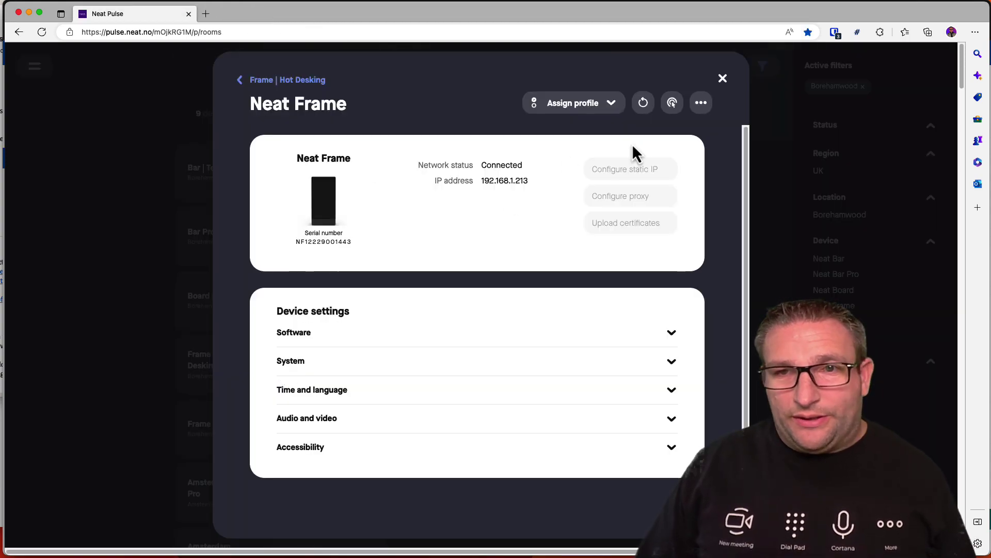
Step: Remotely control the Neat Frame, view its Settings screen, then end the remote session
left_click(672, 103)
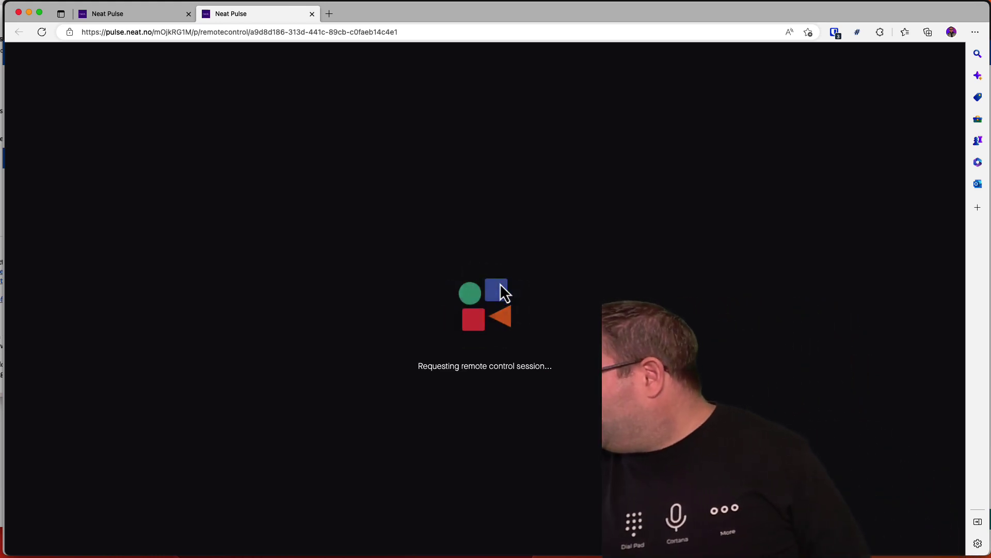
scroll(491, 367, "down", 5)
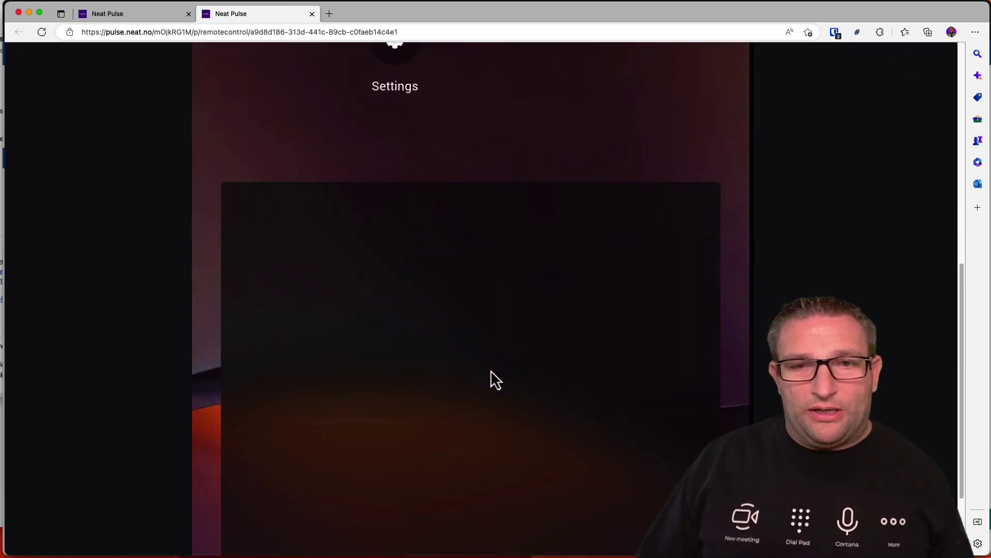
scroll(531, 335, "up", 10)
scroll(483, 392, "down", 4)
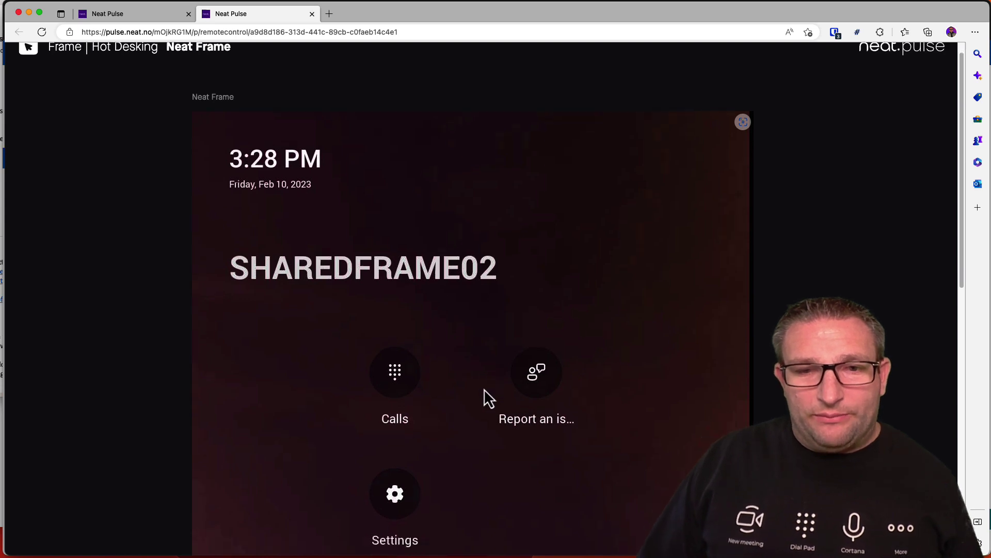
scroll(436, 381, "up", 5)
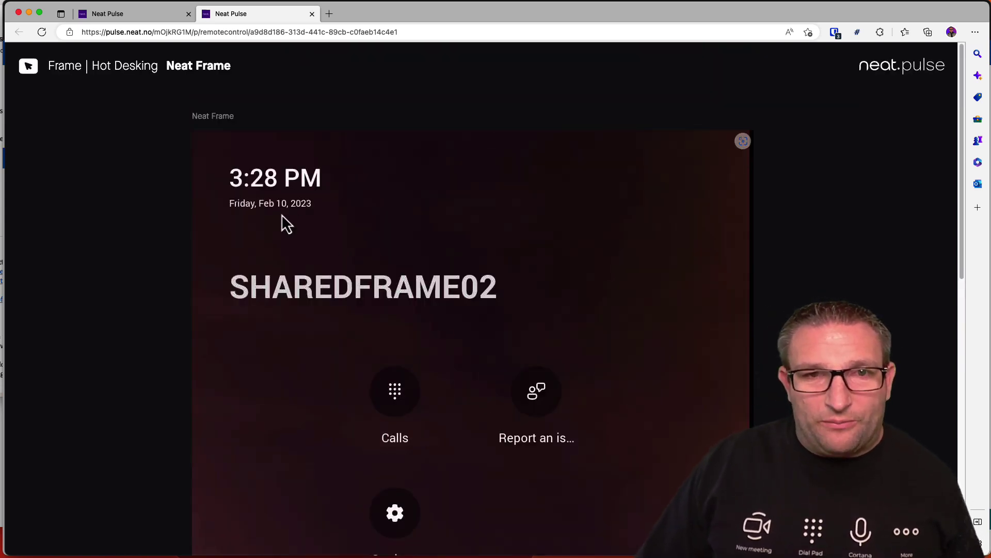
left_click(396, 514)
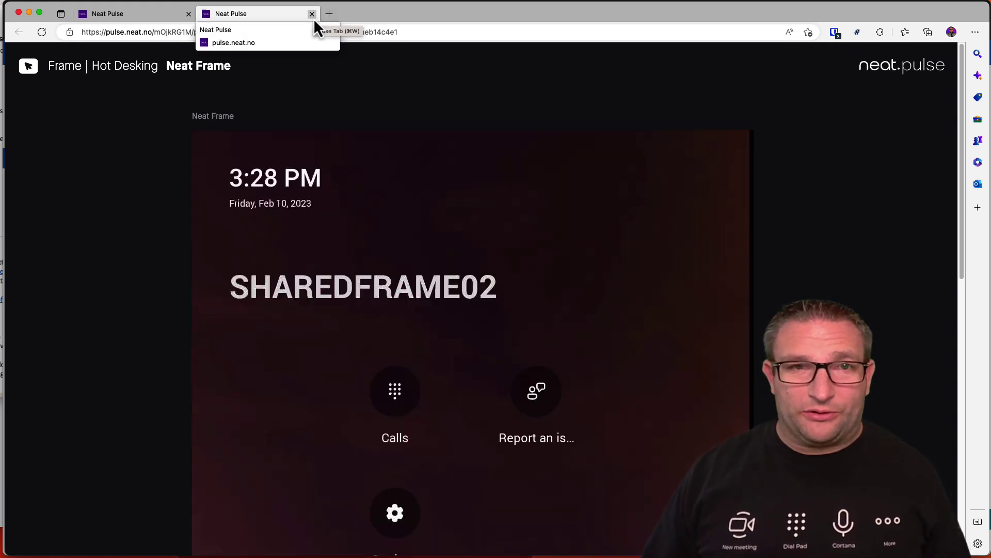
left_click(313, 17)
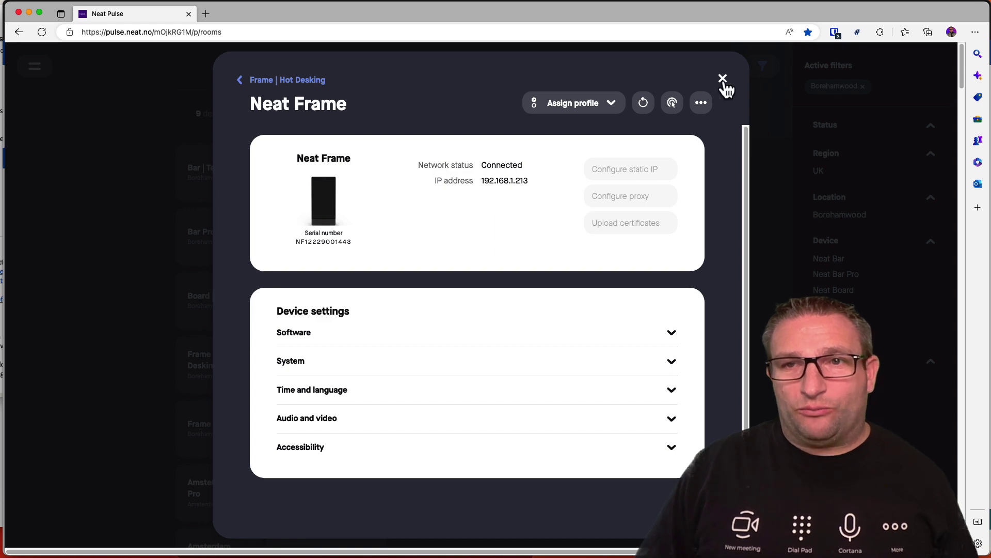
Step: Close the Neat Frame details and go to the Neat Pulse Users page
left_click(723, 79)
left_click(24, 70)
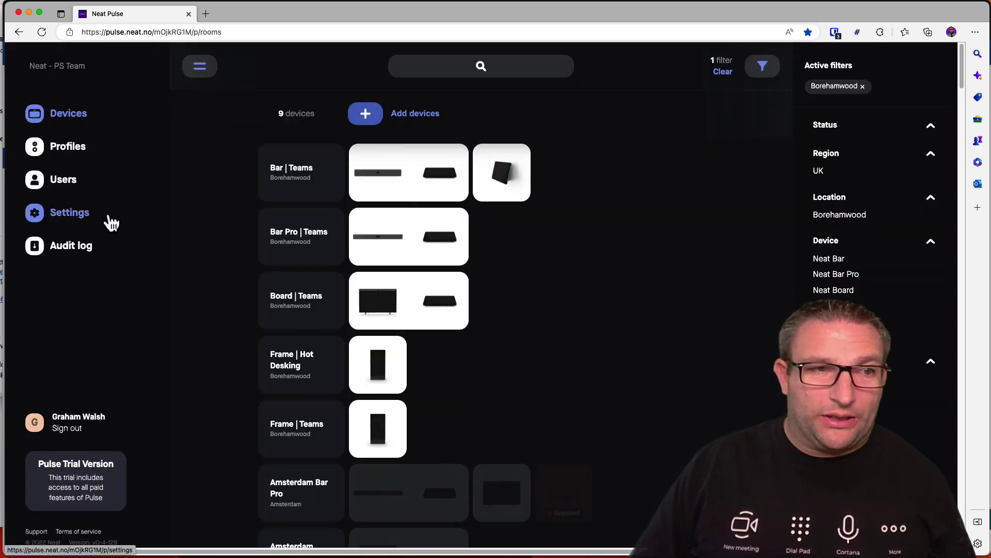
left_click(67, 186)
Step: Set the invite role to Admin, add ANZ and ASIA locations, then clear both locations
left_click(511, 168)
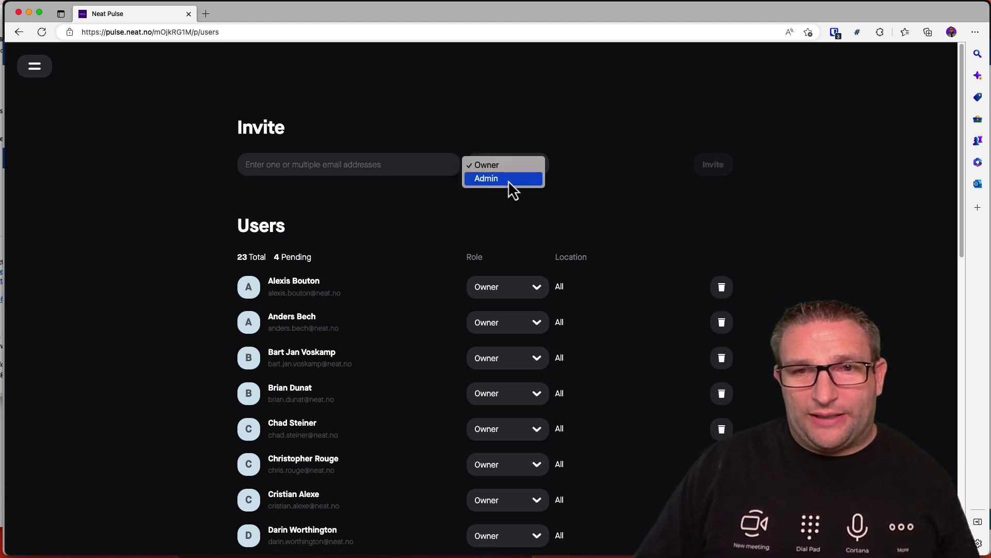
left_click(508, 178)
left_click(584, 170)
left_click(589, 195)
left_click(599, 167)
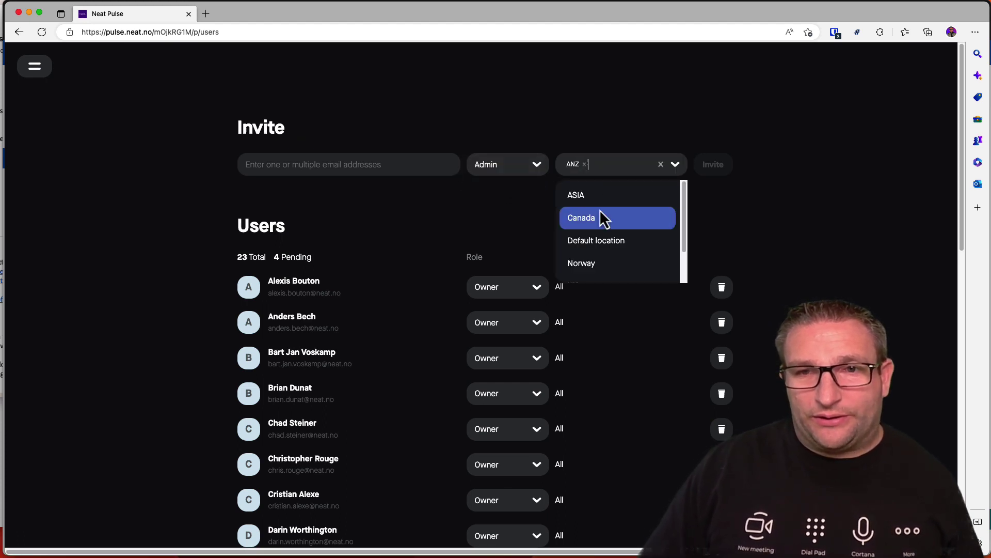
left_click(599, 197)
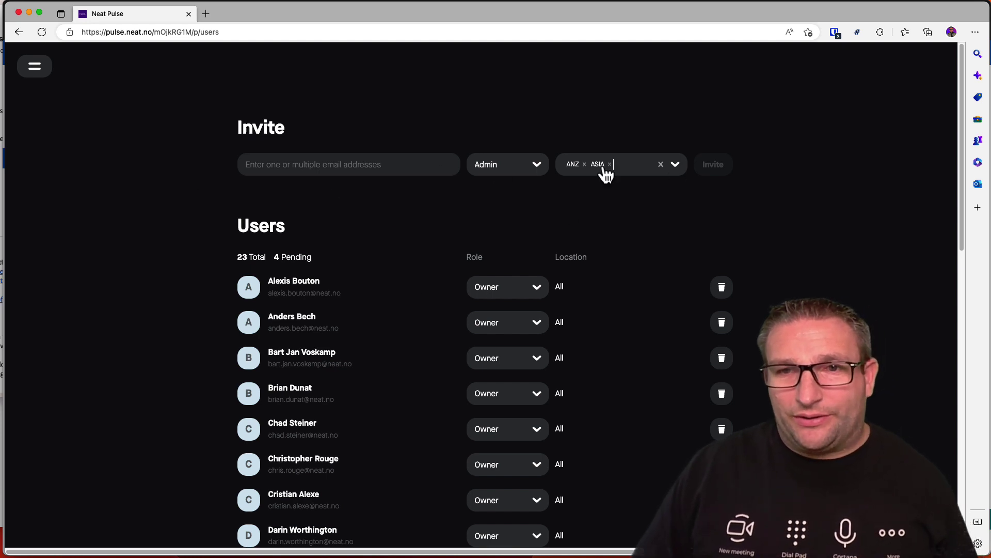
left_click(661, 164)
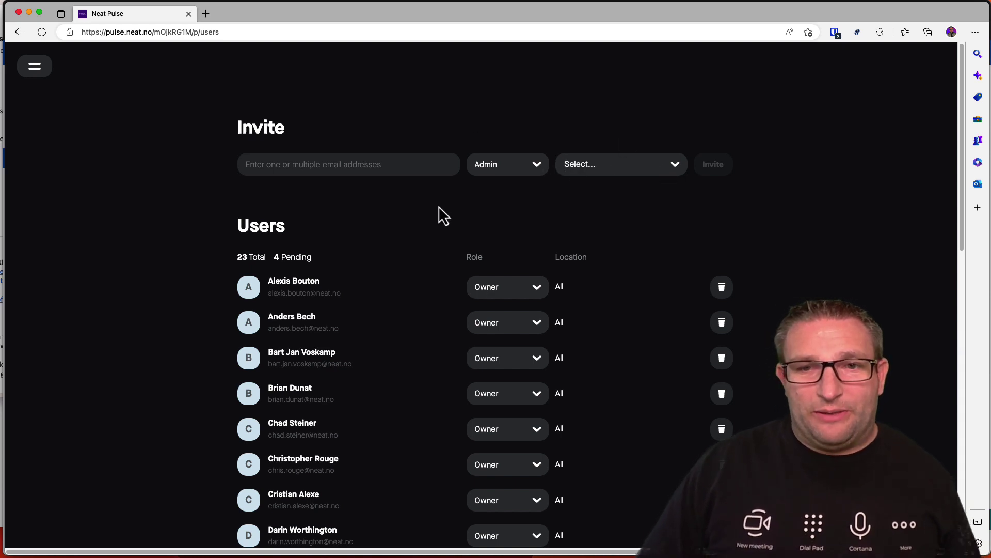
left_click(36, 67)
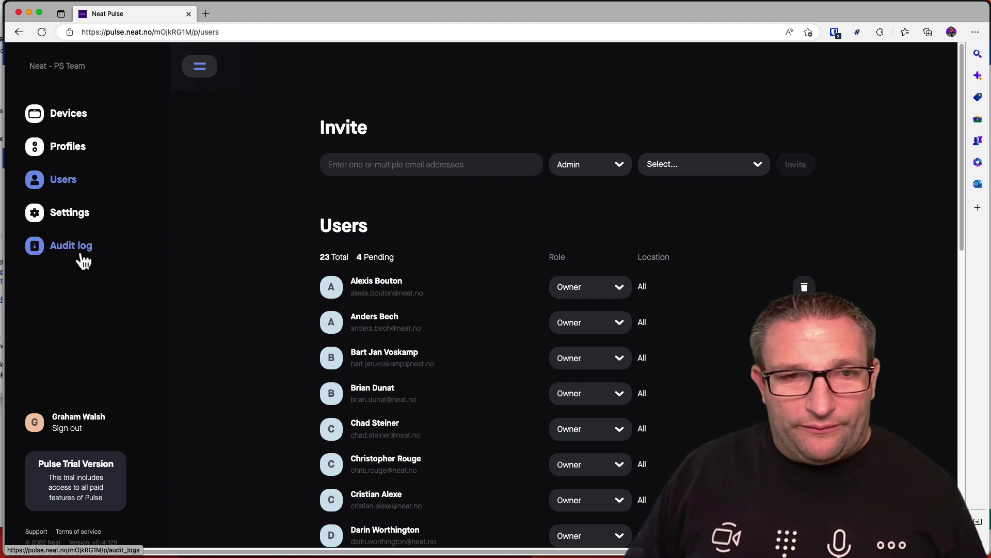
Step: Review device profiles, then filter the device list to Borehamwood, narrowing 99 devices to 9
left_click(72, 148)
left_click(37, 70)
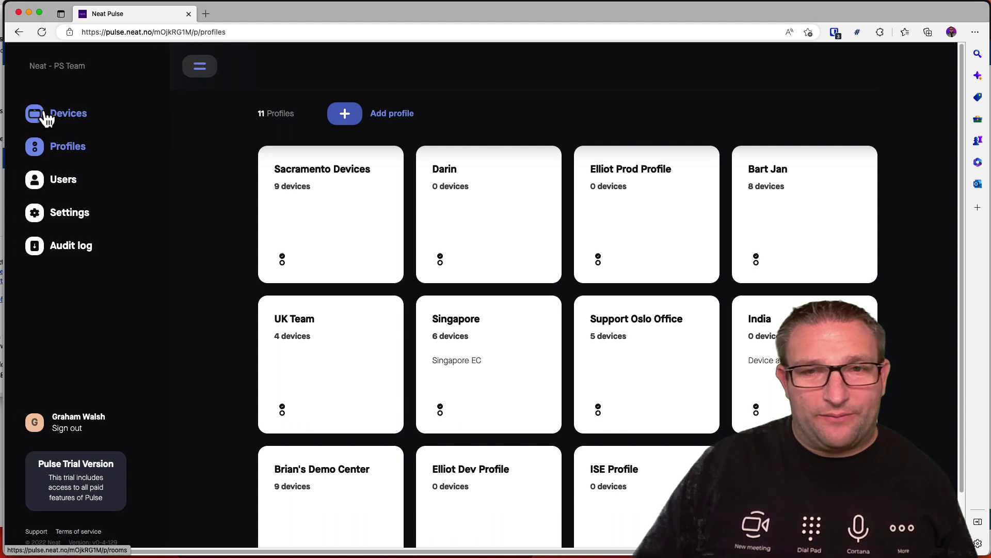
left_click(44, 112)
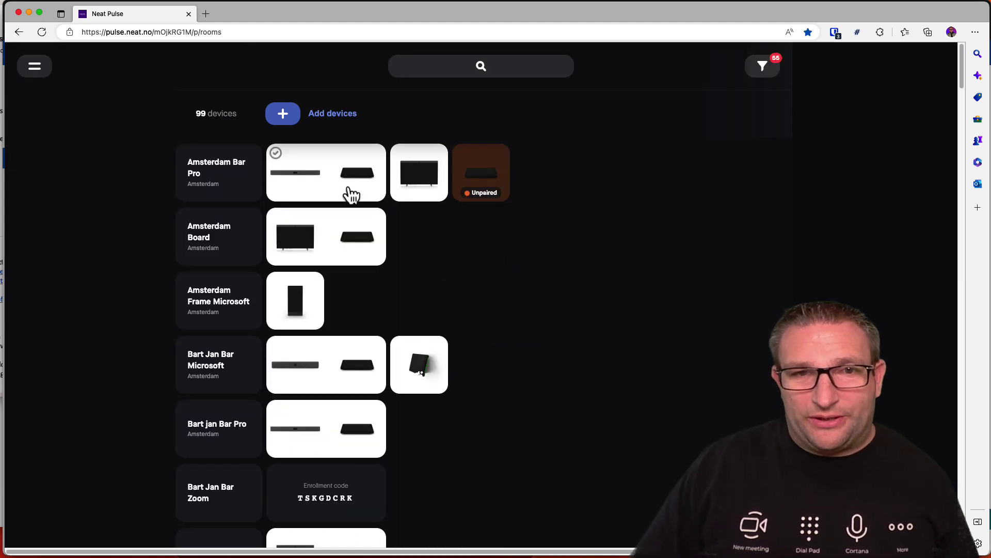
left_click(763, 66)
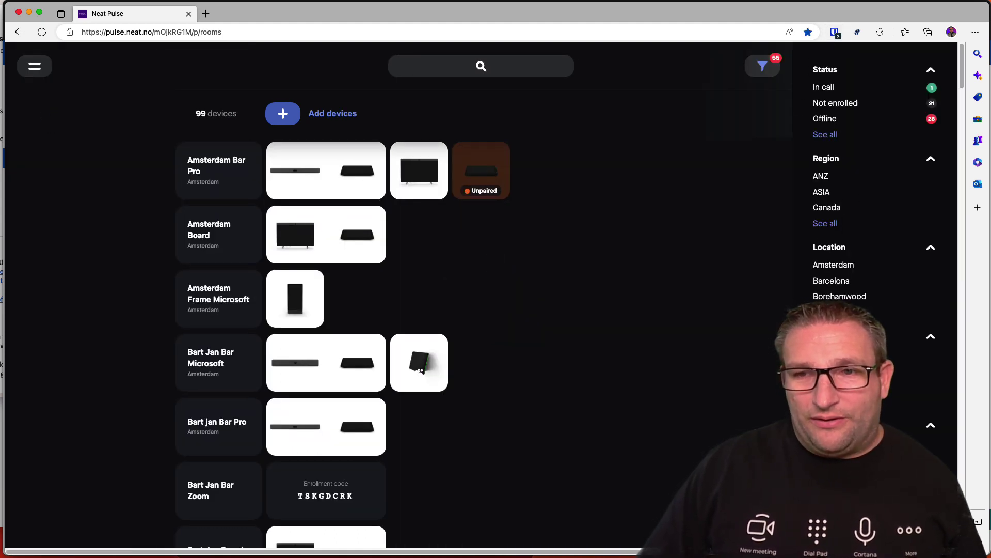
left_click(857, 299)
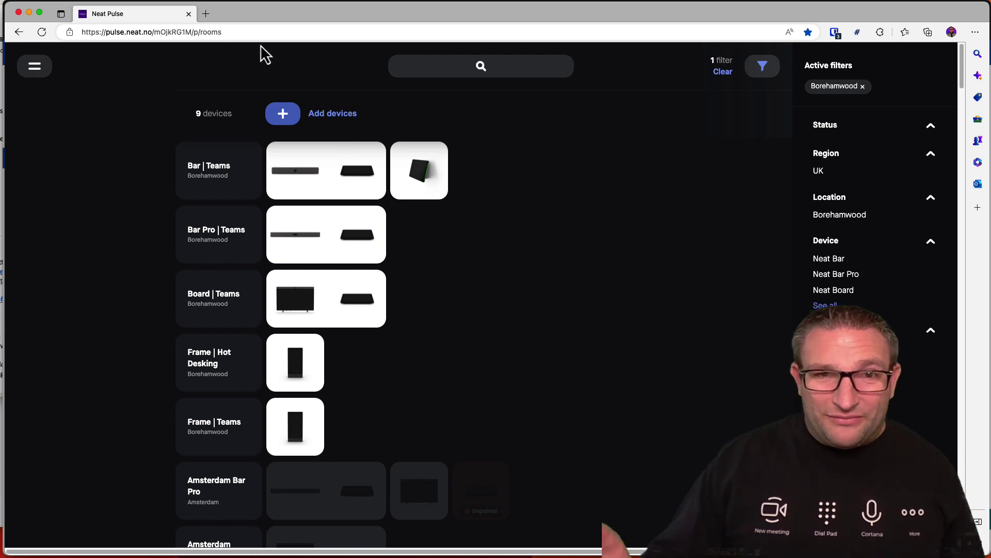